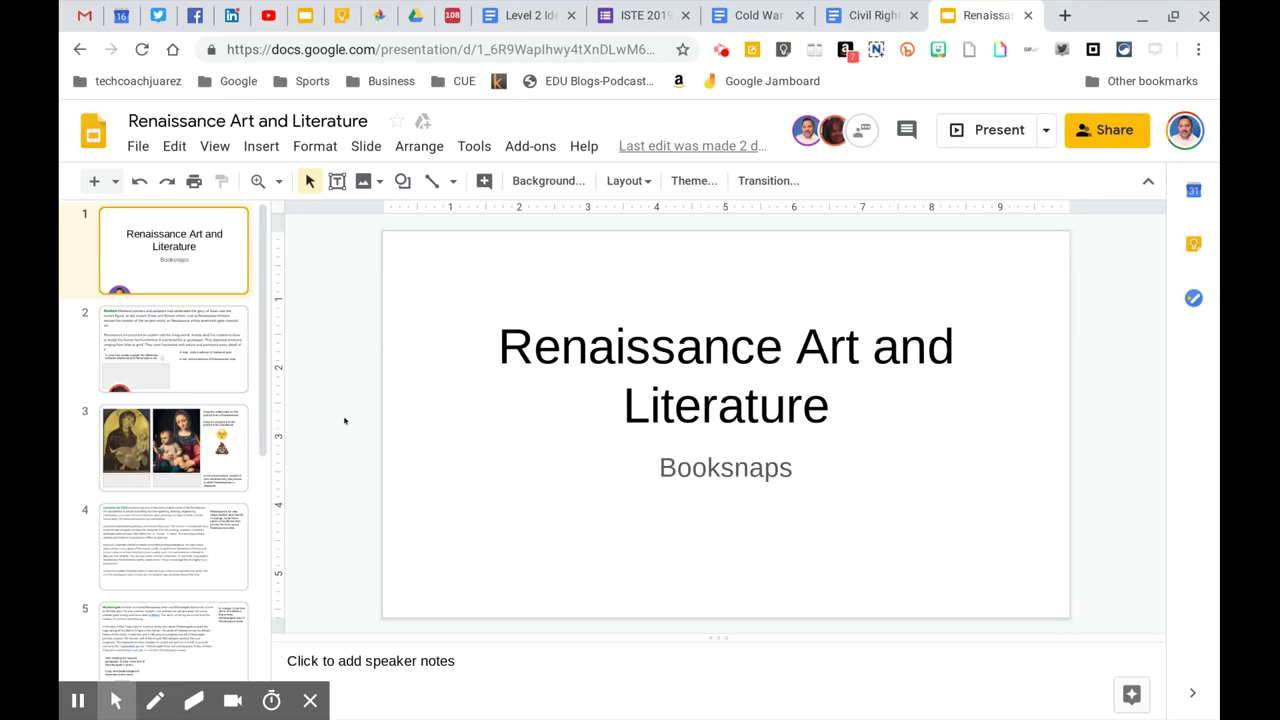
{"action": "left_click", "coordinate": [186, 340]}
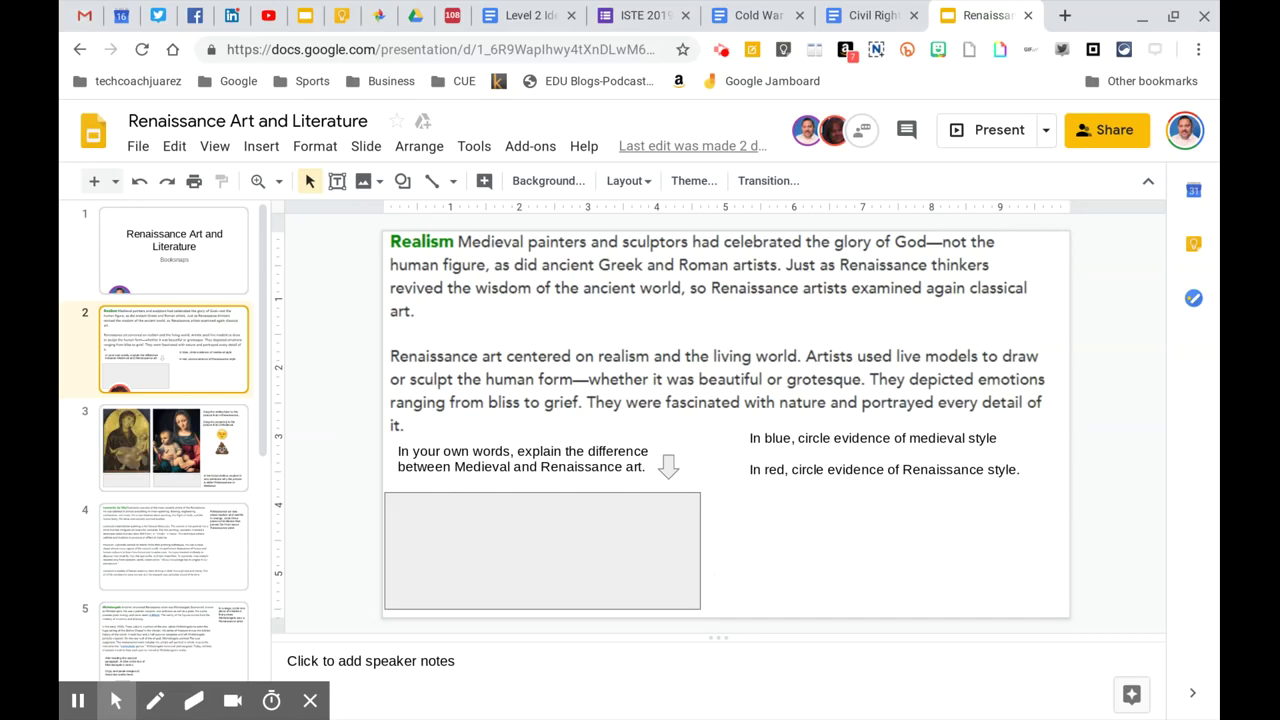
{"action": "left_click", "coordinate": [480, 535]}
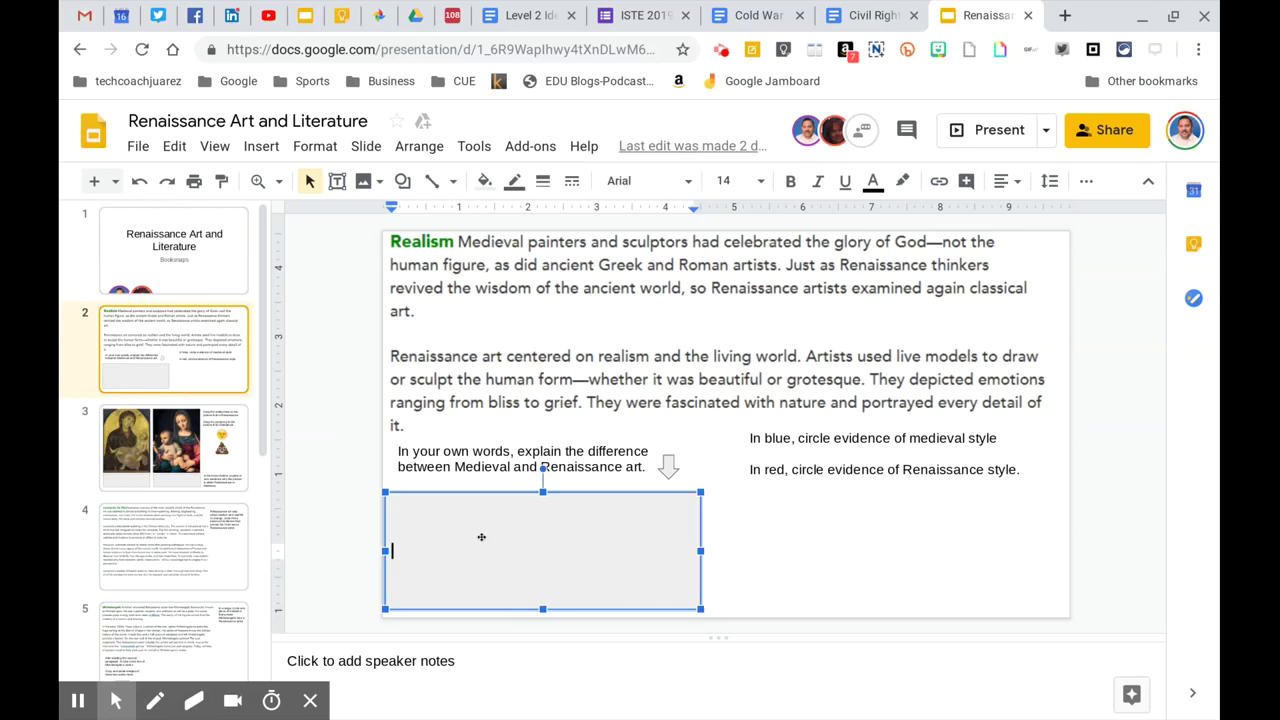
{"action": "type", "text": "I can type"}
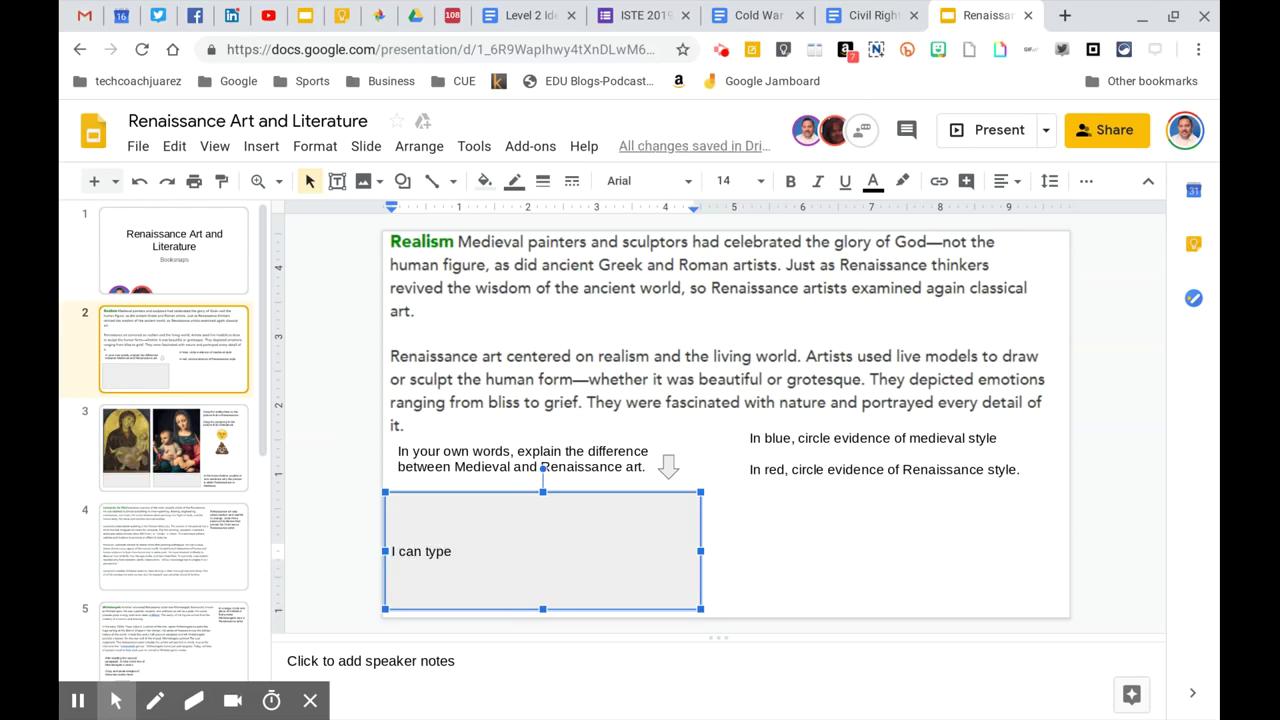
{"action": "type", "text": "."}
{"action": "left_click", "coordinate": [800, 566]}
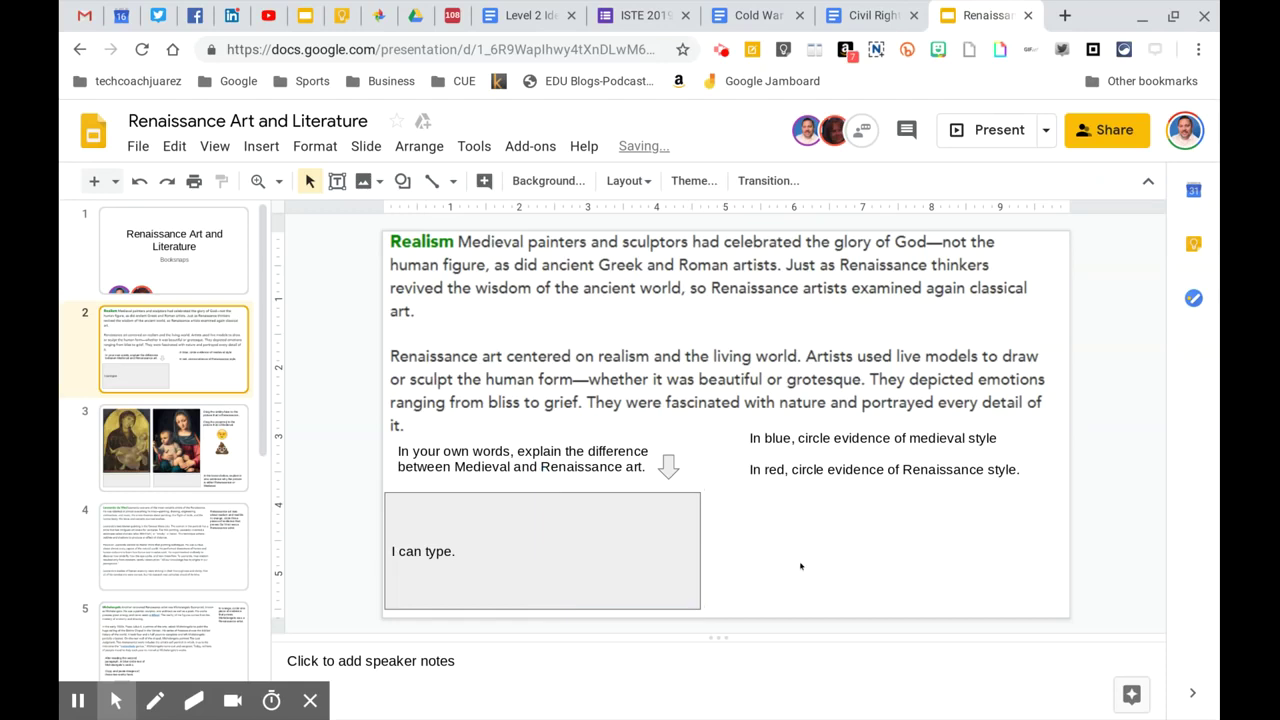
{"action": "double_click", "coordinate": [440, 551]}
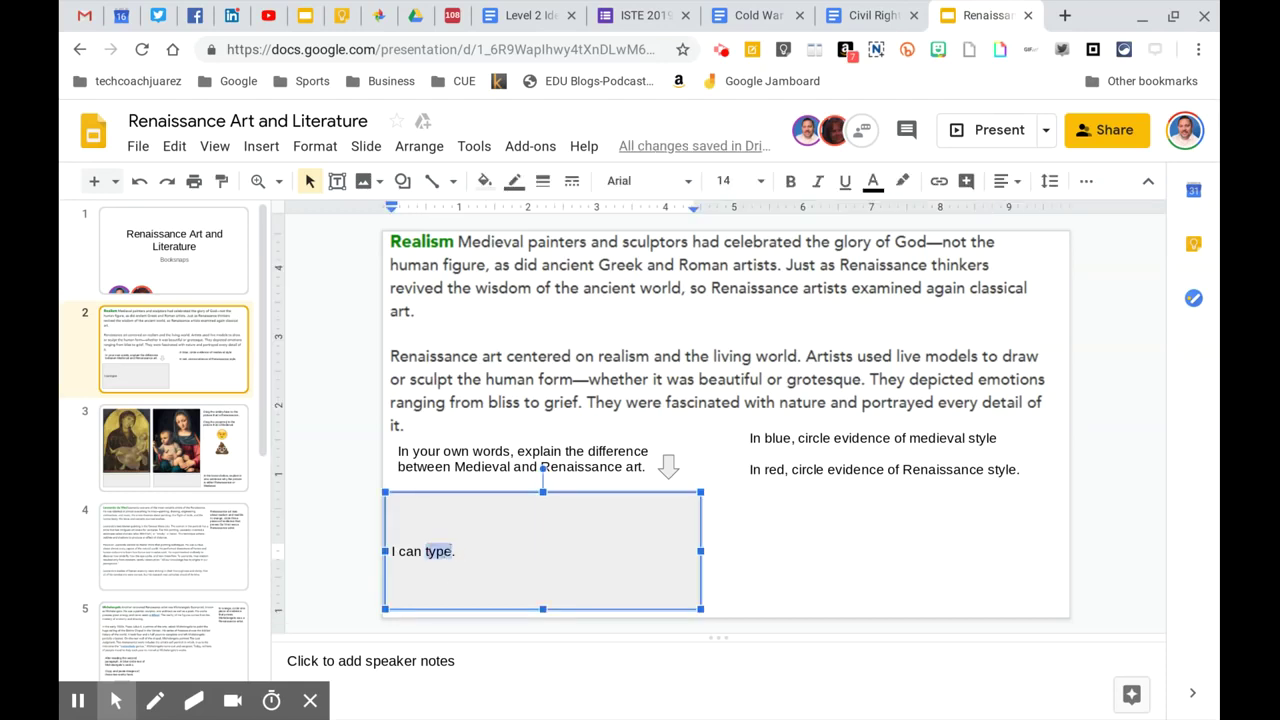
{"action": "key", "text": "BackSpace"}
{"action": "key", "text": "BackSpace"}
{"action": "key", "text": "BackSpace"}
{"action": "key", "text": "BackSpace"}
{"action": "key", "text": "BackSpace"}
{"action": "key", "text": "BackSpace"}
{"action": "key", "text": "BackSpace"}
{"action": "left_click", "coordinate": [787, 516]}
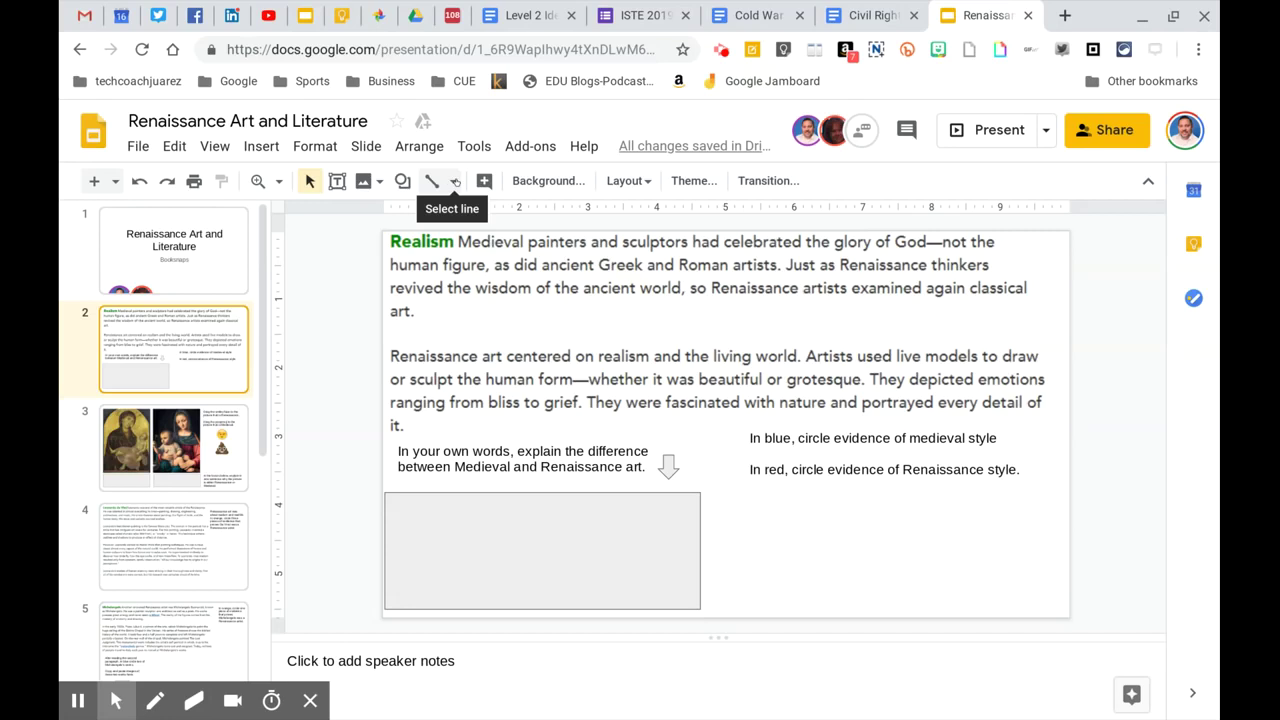
Step: Scribble a loop around 'centered on realism' on slide 2, making it blue and 4px thick
{"action": "left_click", "coordinate": [455, 182]}
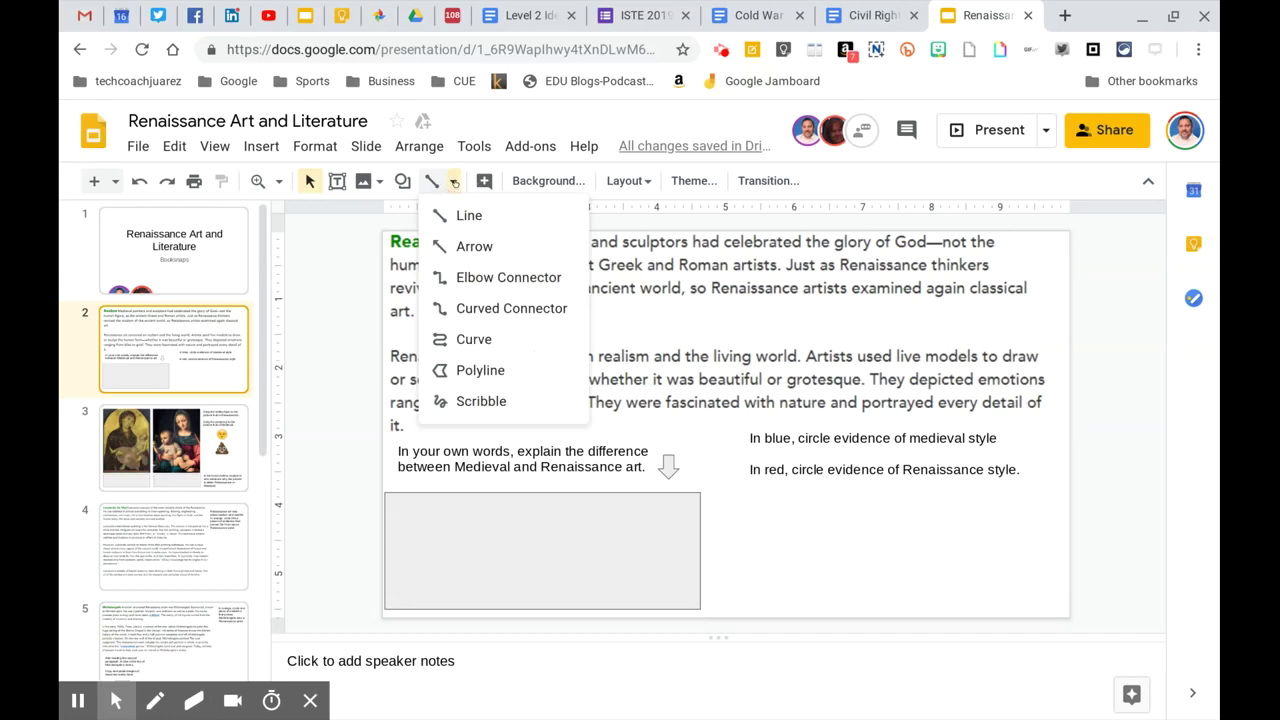
{"action": "left_click", "coordinate": [474, 398]}
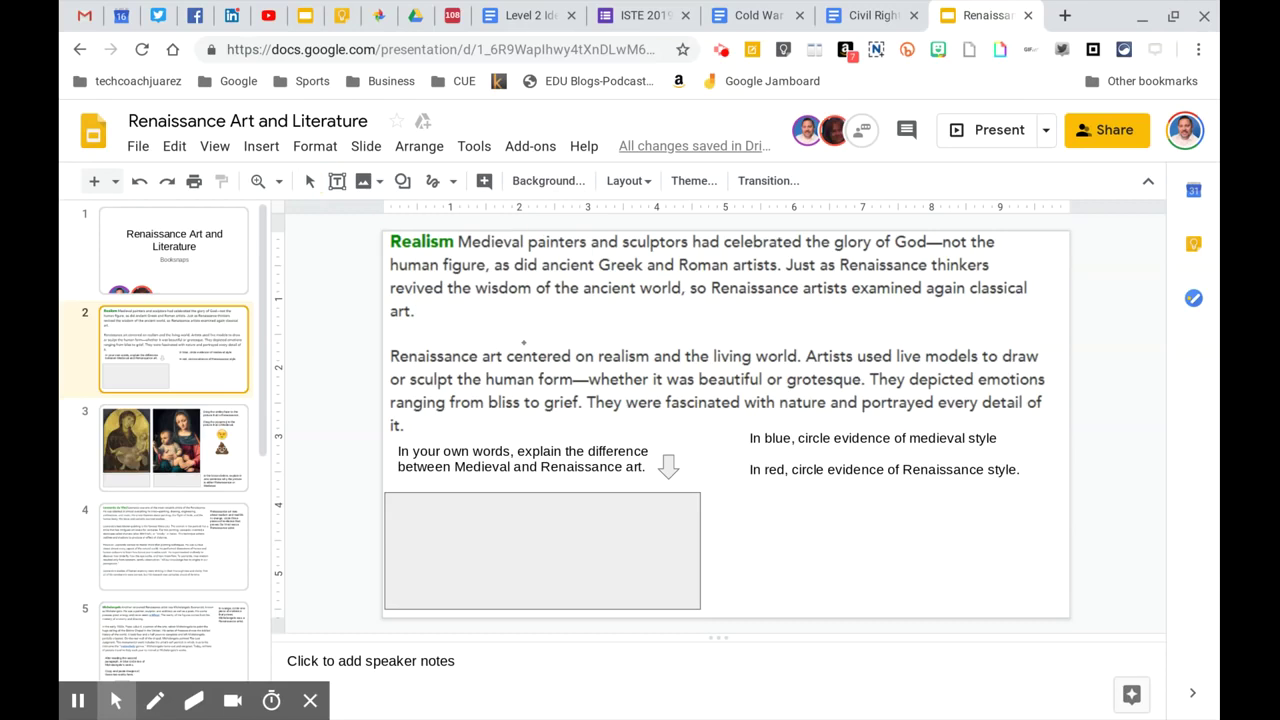
{"action": "mouse_move", "coordinate": [523, 342]}
{"action": "left_mouse_down"}
{"action": "mouse_move", "coordinate": [507, 340]}
{"action": "mouse_move", "coordinate": [526, 358]}
{"action": "mouse_move", "coordinate": [594, 366]}
{"action": "mouse_move", "coordinate": [652, 354]}
{"action": "mouse_move", "coordinate": [632, 340]}
{"action": "mouse_move", "coordinate": [522, 343]}
{"action": "left_mouse_up"}
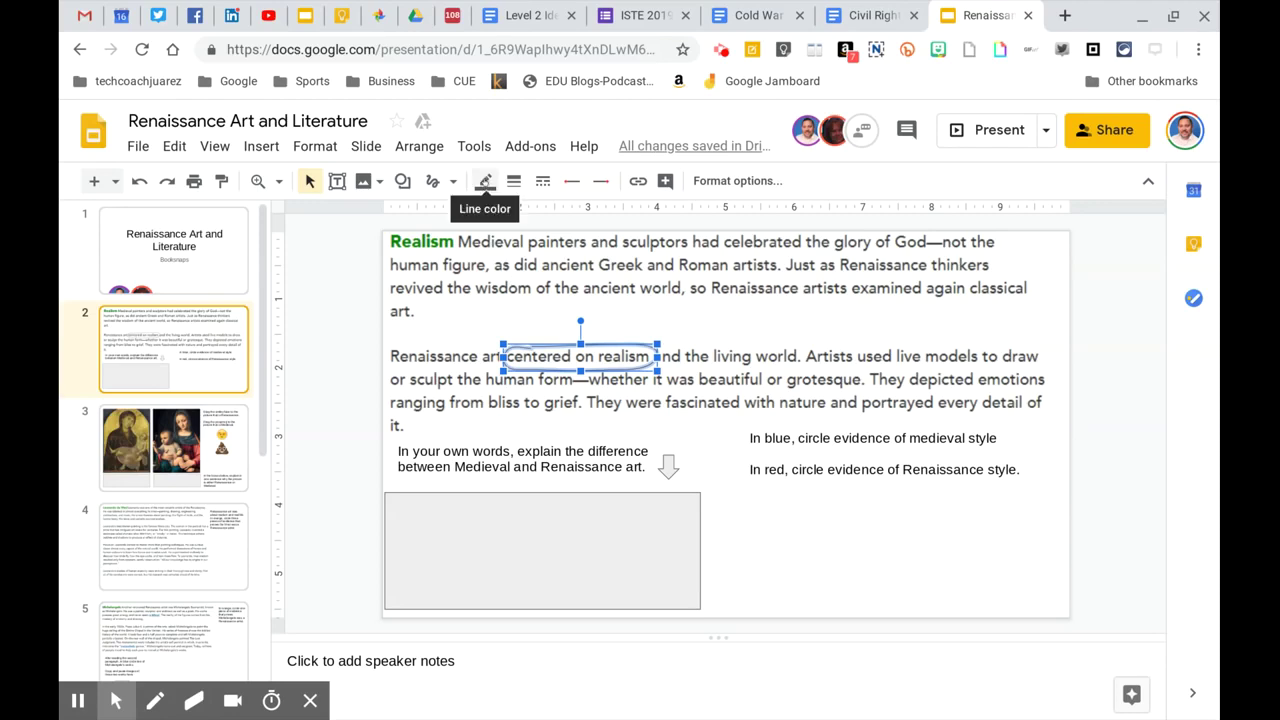
{"action": "left_click", "coordinate": [485, 183]}
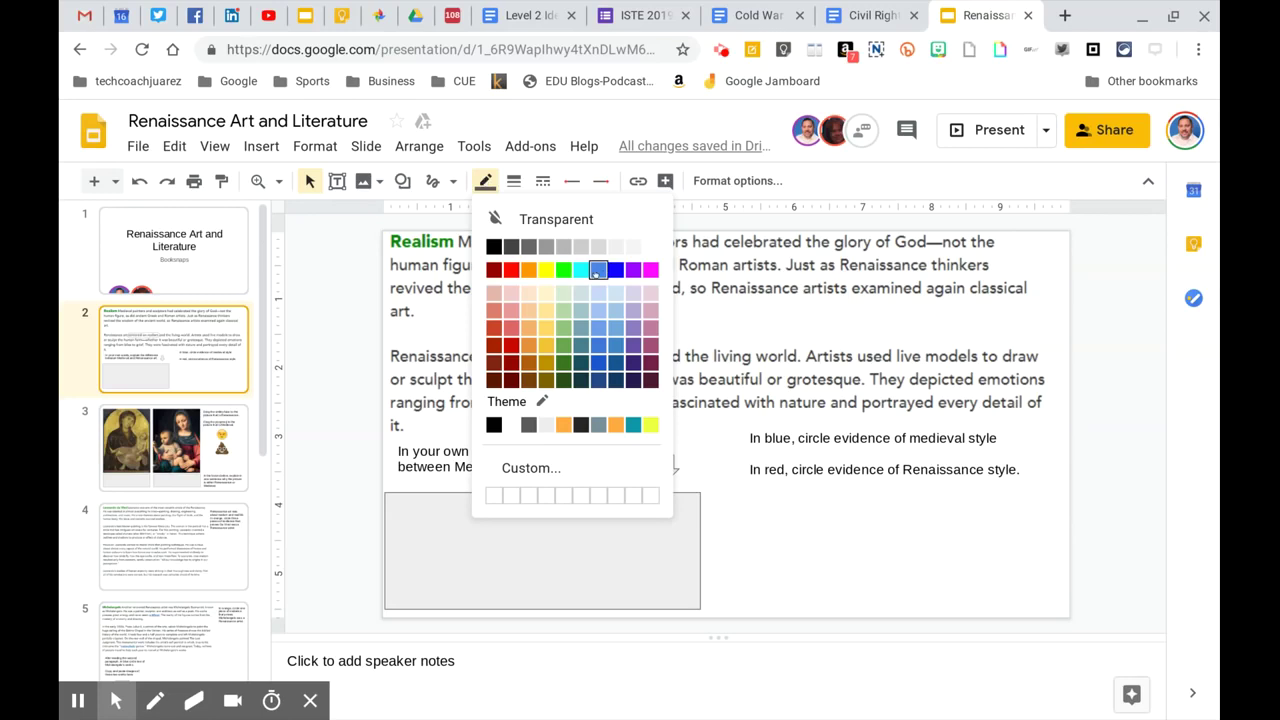
{"action": "left_click", "coordinate": [611, 269]}
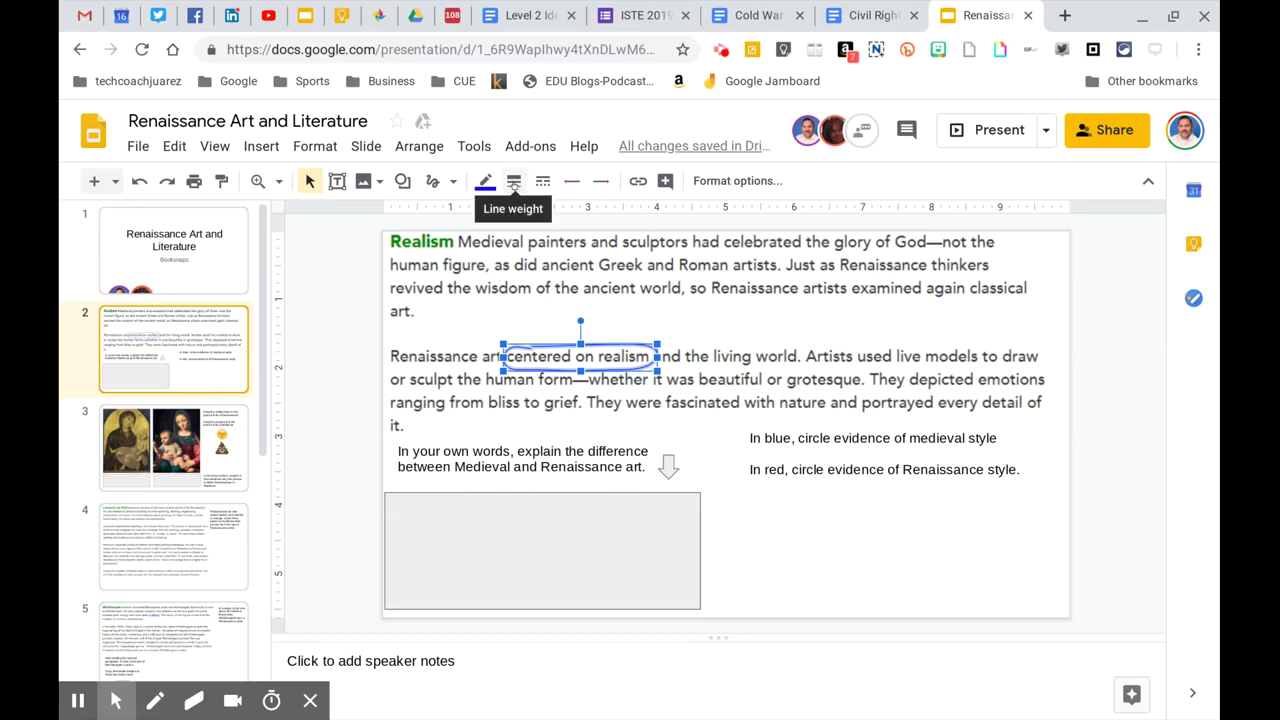
{"action": "left_click", "coordinate": [514, 184]}
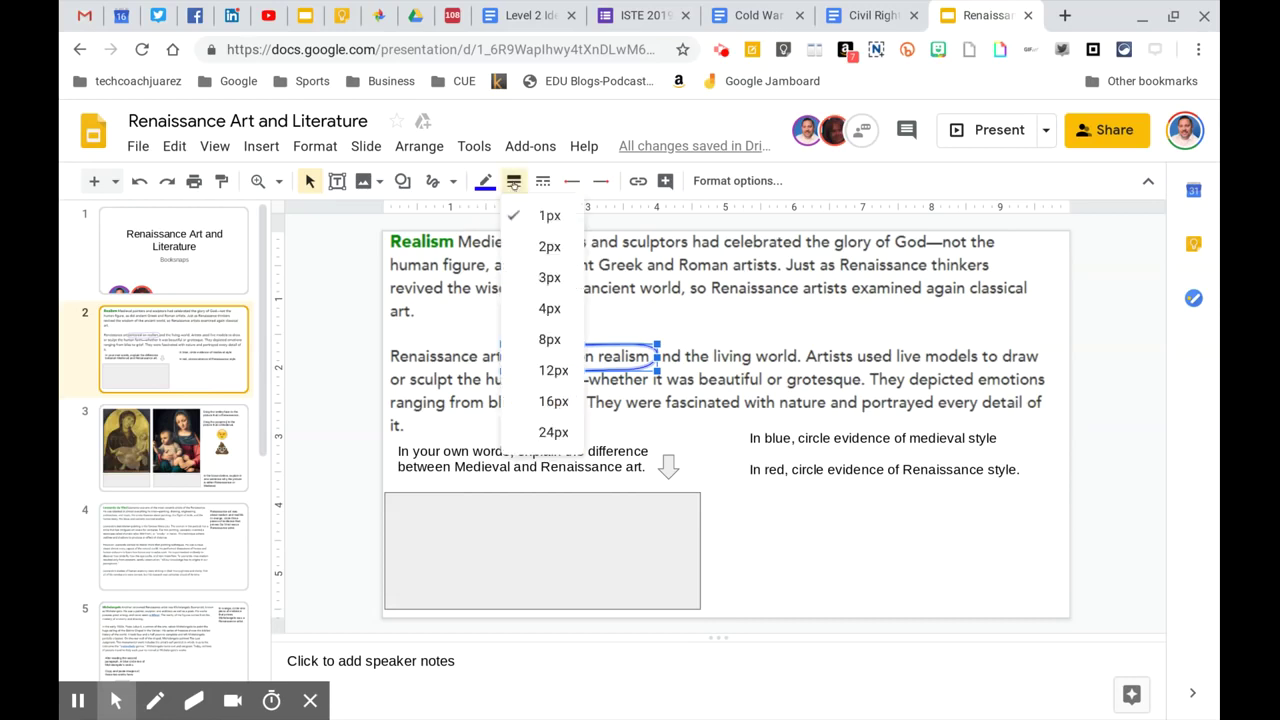
{"action": "left_click", "coordinate": [547, 307]}
{"action": "left_click", "coordinate": [1034, 437]}
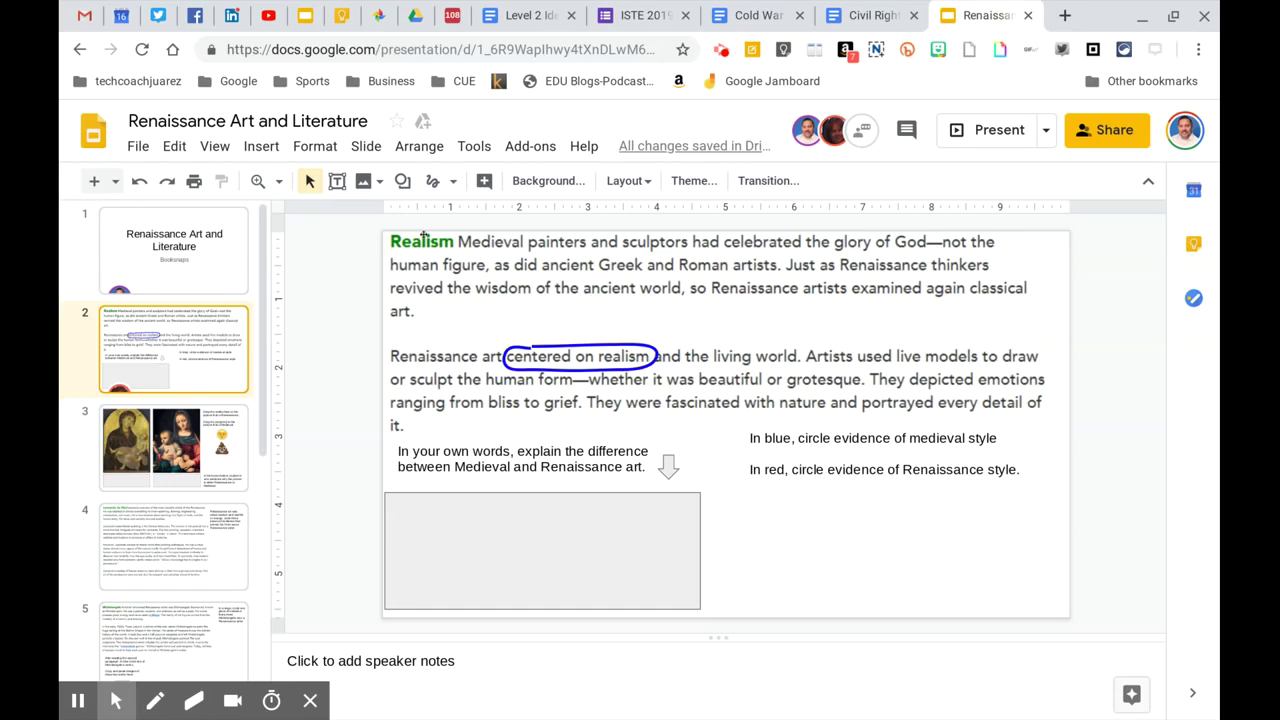
Step: Scribble a second loop around 'fascinated' on slide 2, colouring it blue at 4px weight
{"action": "left_click", "coordinate": [453, 181]}
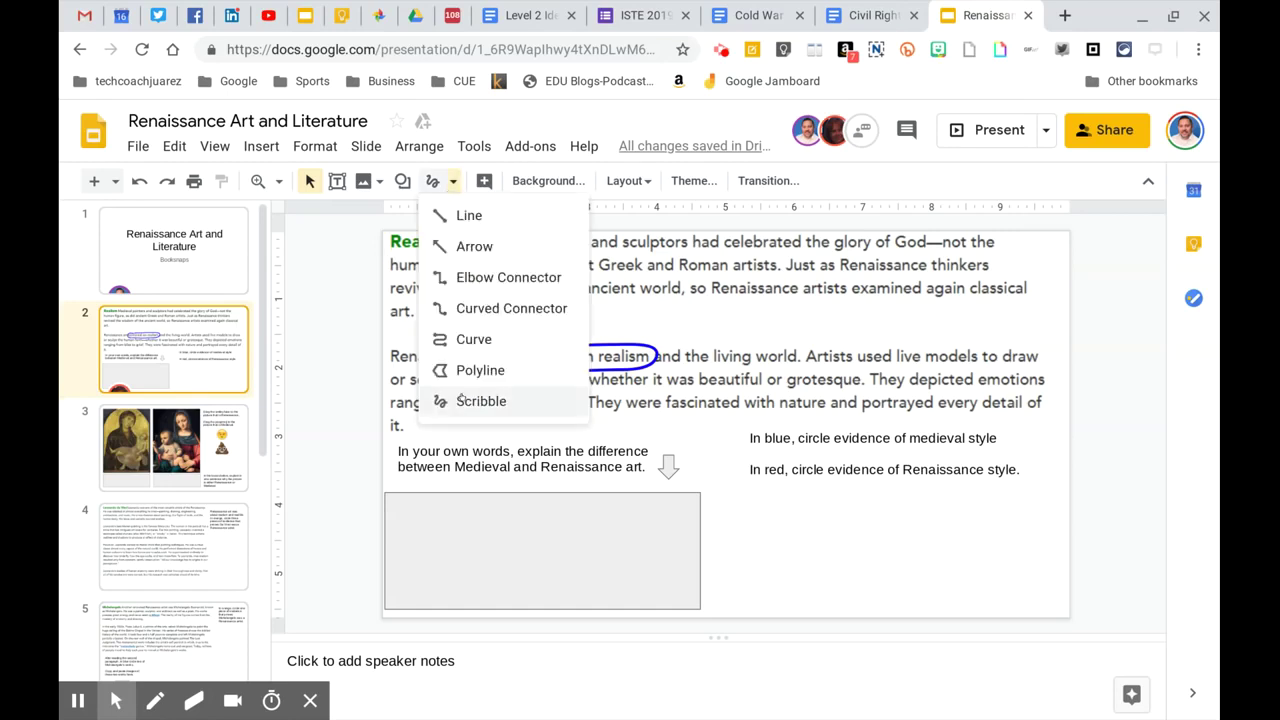
{"action": "left_click", "coordinate": [470, 401]}
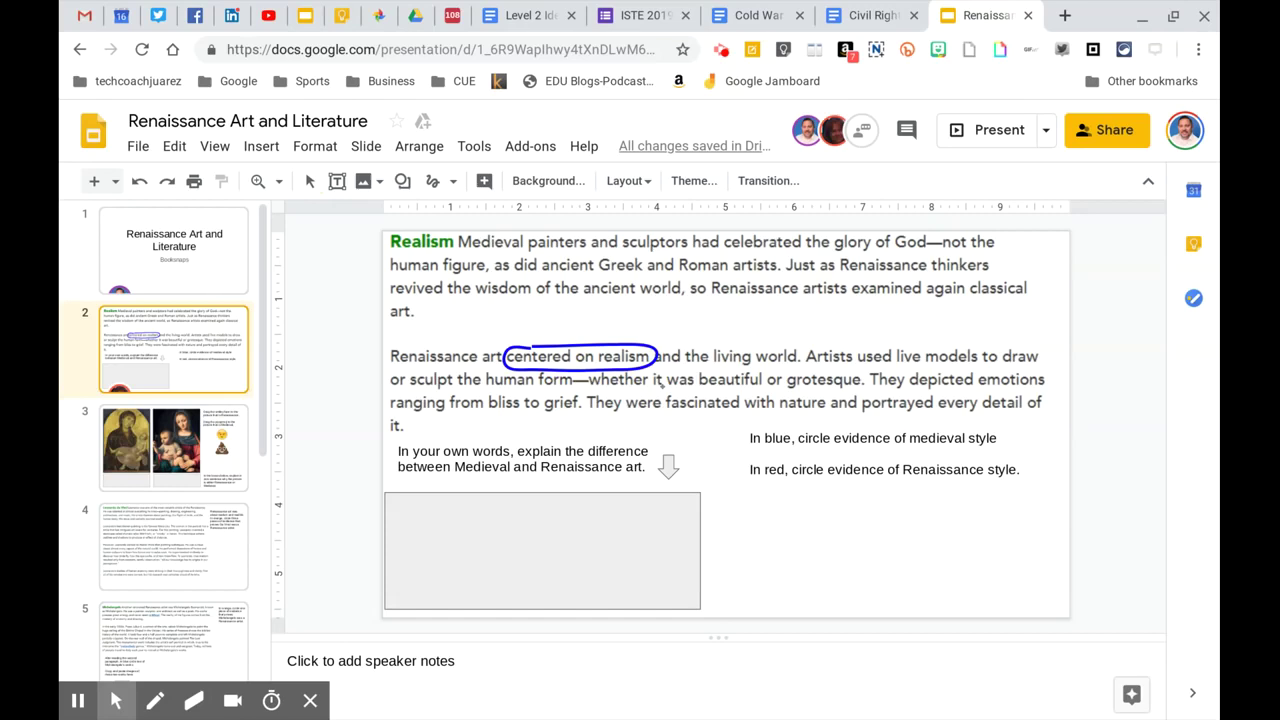
{"action": "mouse_move", "coordinate": [665, 396]}
{"action": "left_mouse_down"}
{"action": "mouse_move", "coordinate": [762, 415]}
{"action": "mouse_move", "coordinate": [748, 388]}
{"action": "mouse_move", "coordinate": [664, 388]}
{"action": "left_mouse_up"}
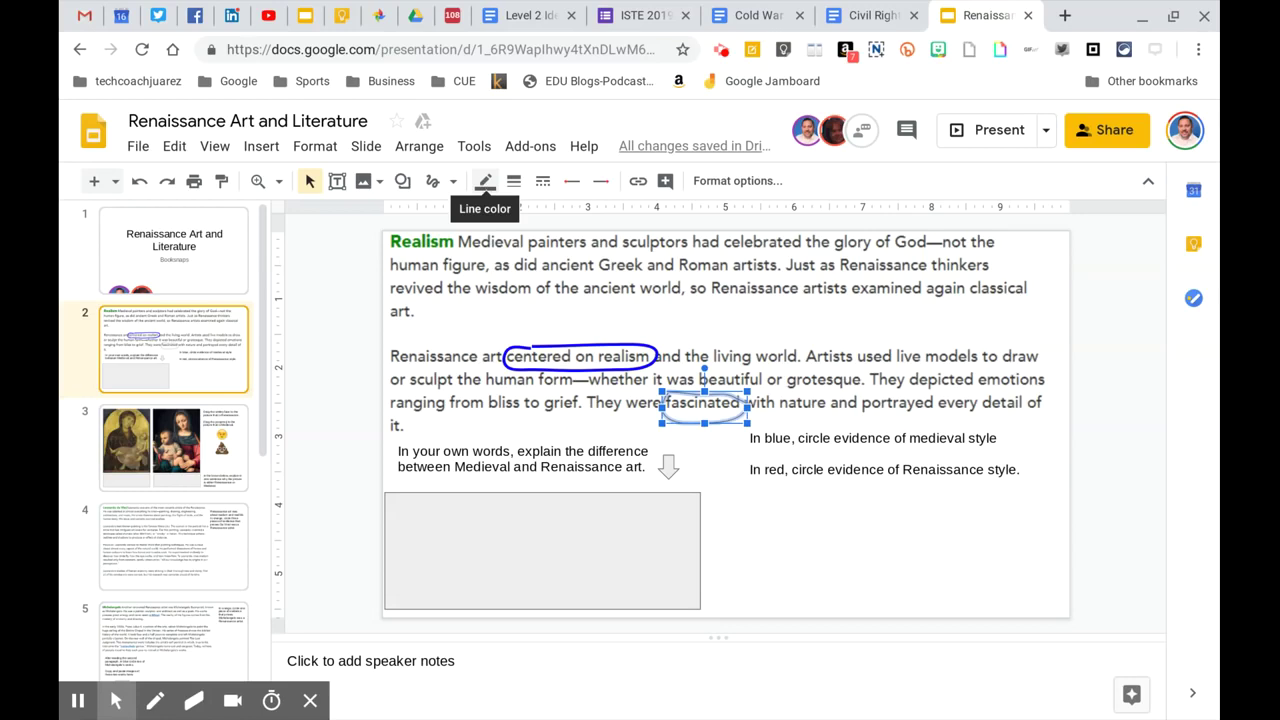
{"action": "left_click", "coordinate": [485, 181]}
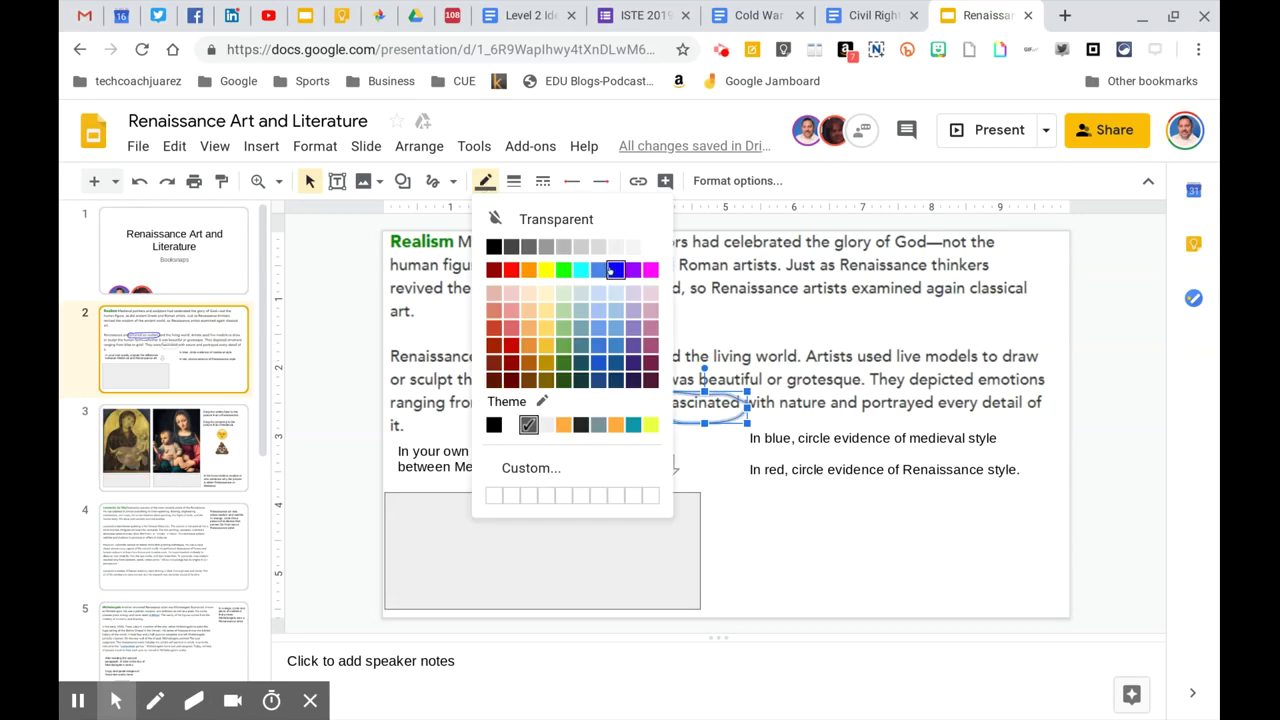
{"action": "left_click", "coordinate": [611, 270]}
{"action": "left_click", "coordinate": [513, 181]}
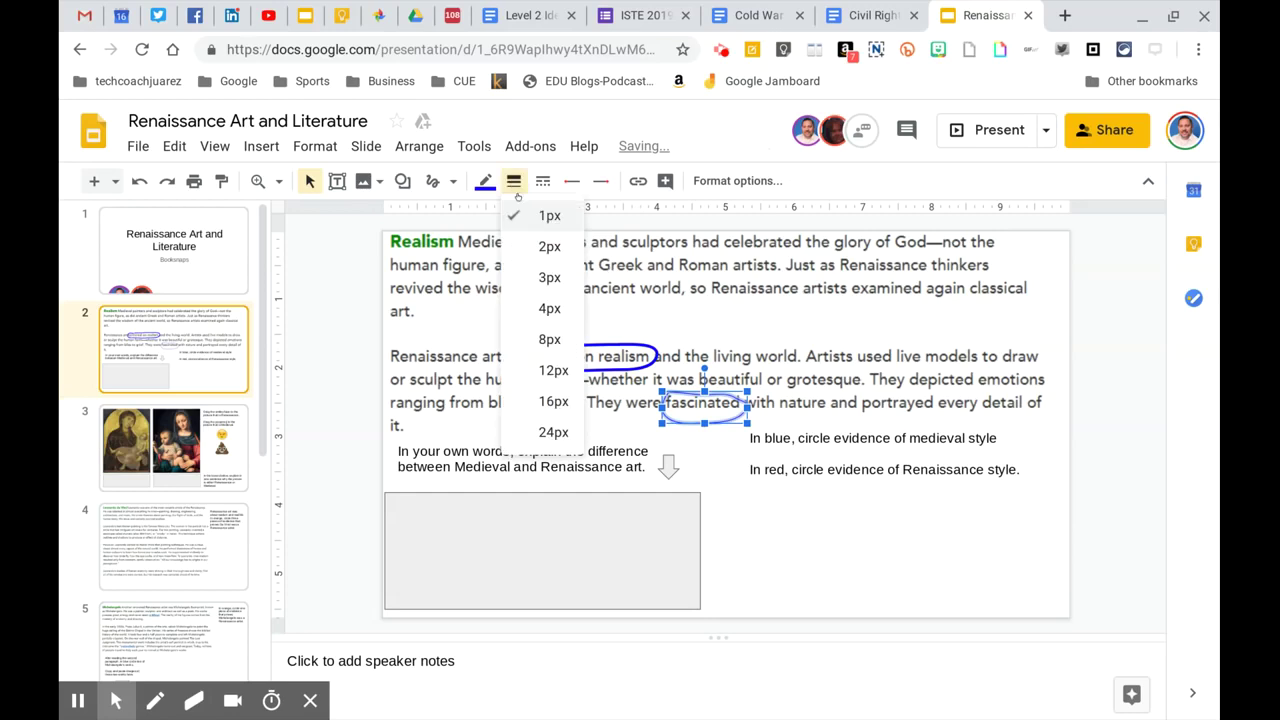
{"action": "left_click", "coordinate": [549, 309]}
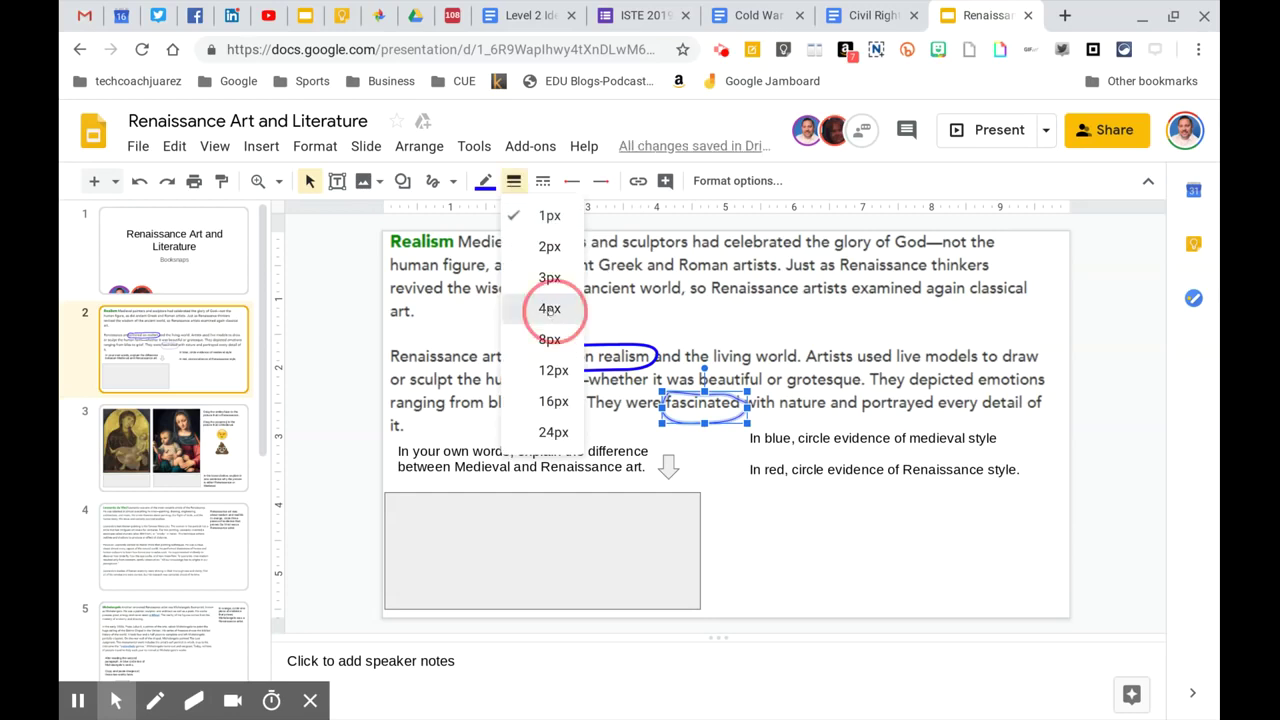
{"action": "left_click", "coordinate": [1120, 400]}
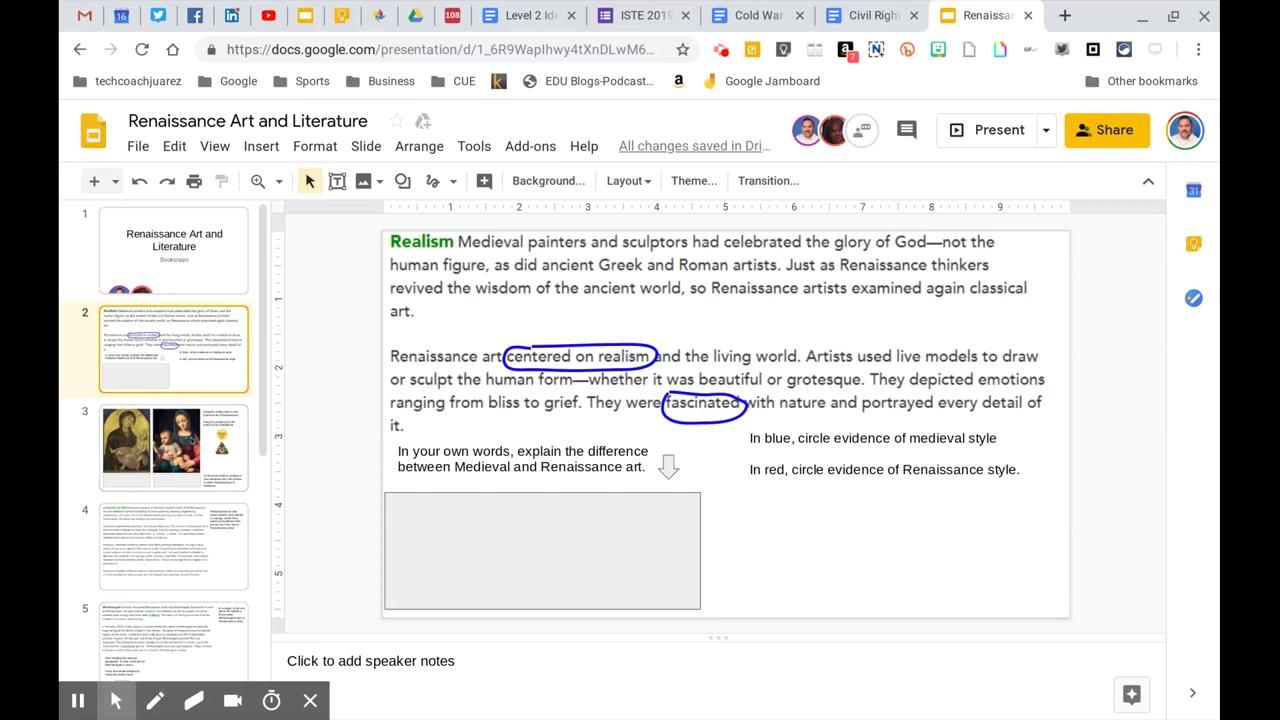
{"action": "left_click", "coordinate": [200, 440]}
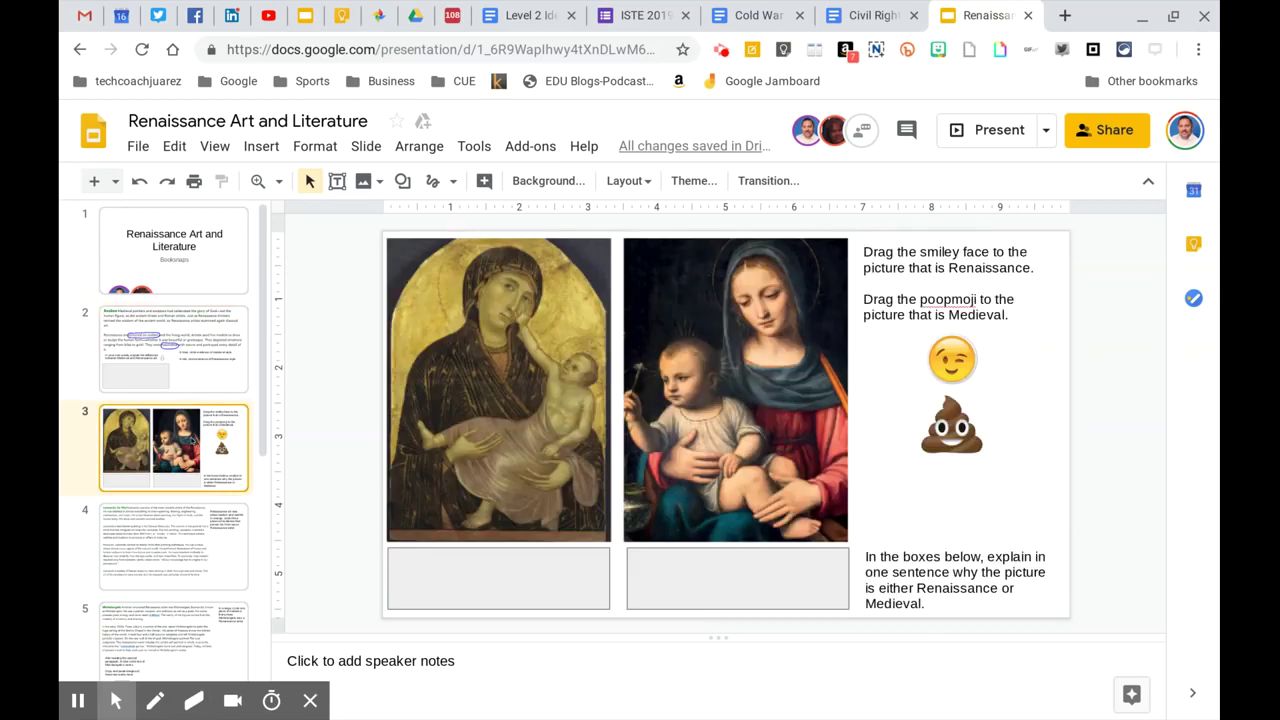
{"action": "left_click", "coordinate": [469, 572]}
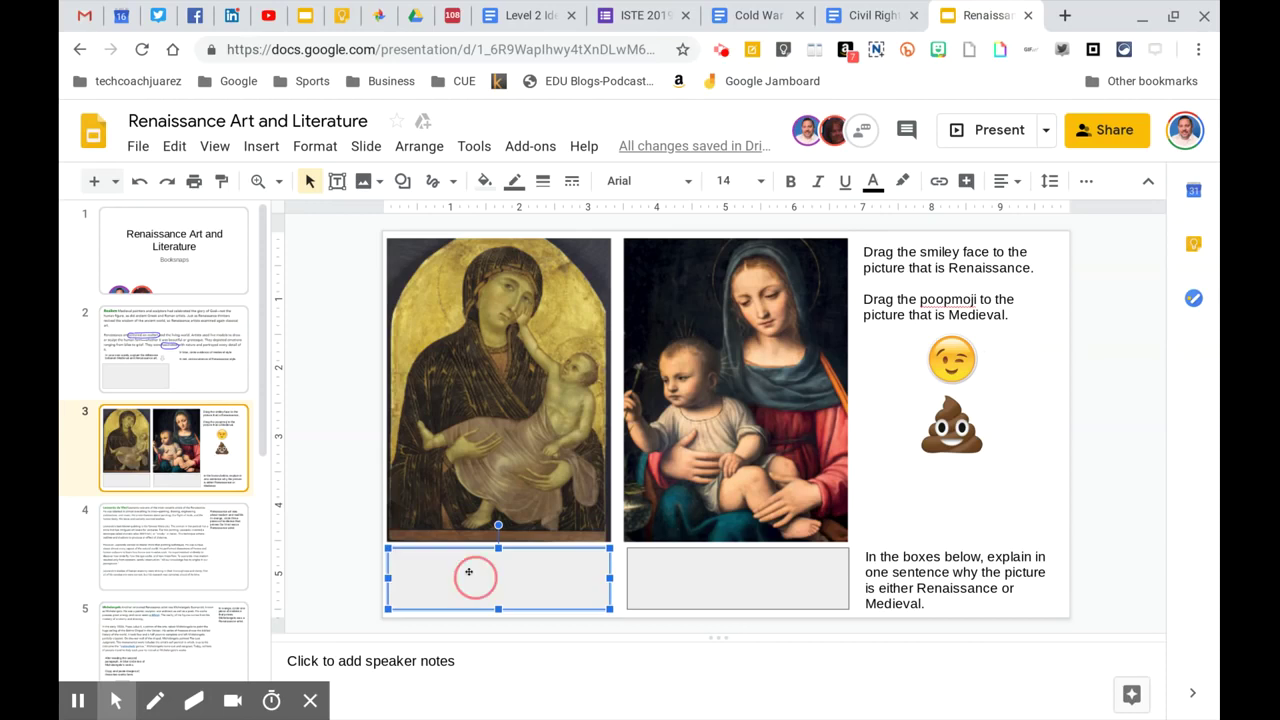
{"action": "left_click", "coordinate": [690, 565]}
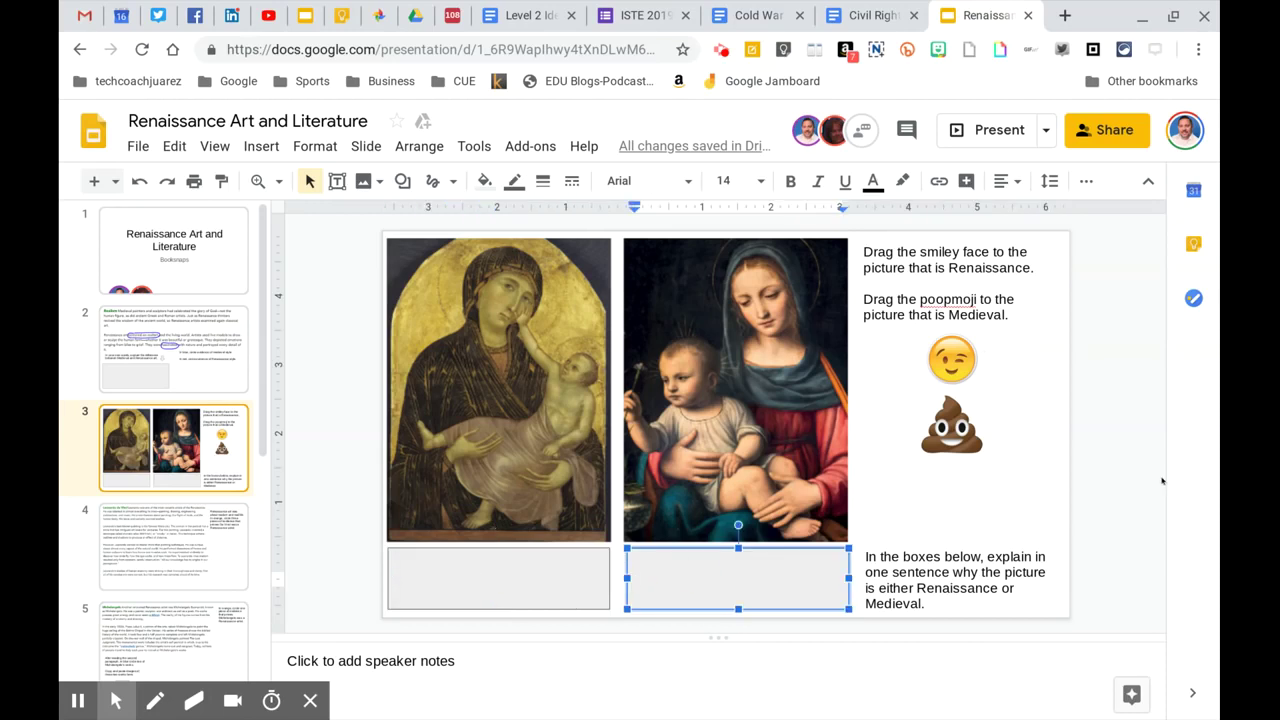
{"action": "left_click", "coordinate": [1135, 498]}
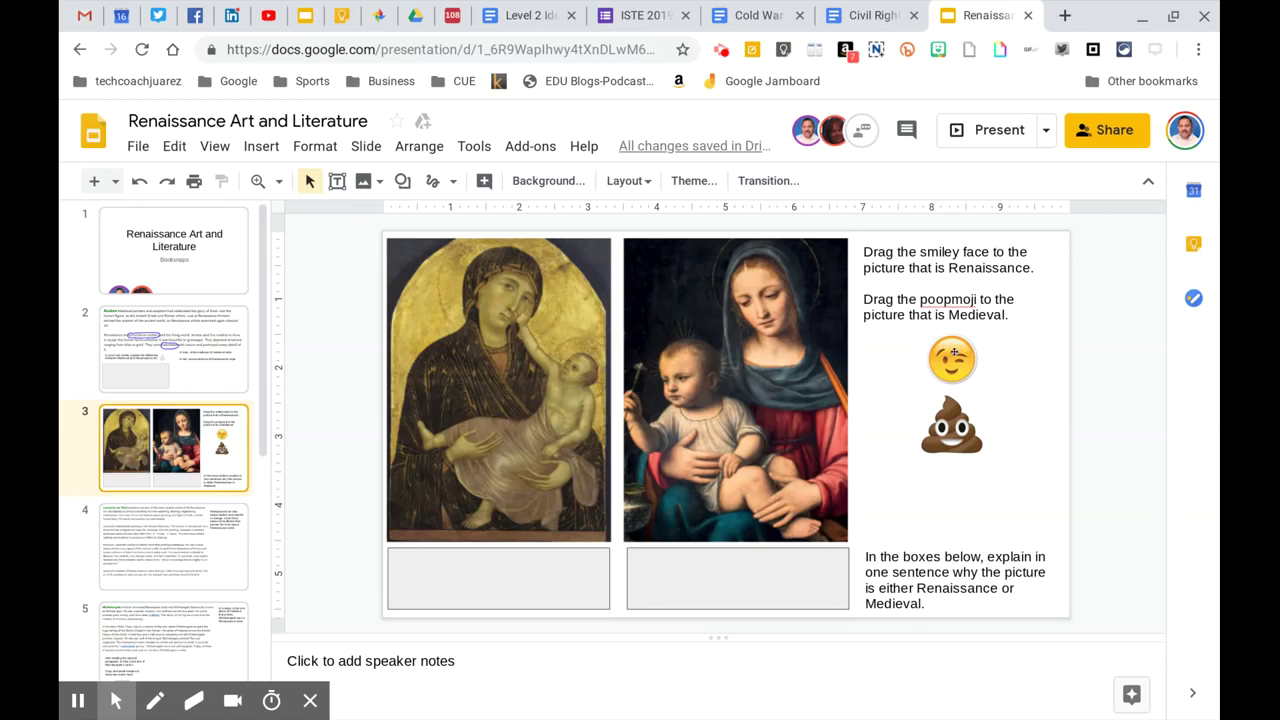
{"action": "mouse_move", "coordinate": [968, 352]}
{"action": "left_mouse_down"}
{"action": "mouse_move", "coordinate": [903, 463]}
{"action": "mouse_move", "coordinate": [943, 457]}
{"action": "mouse_move", "coordinate": [605, 437]}
{"action": "mouse_move", "coordinate": [589, 574]}
{"action": "mouse_move", "coordinate": [886, 463]}
{"action": "mouse_move", "coordinate": [944, 350]}
{"action": "left_mouse_up"}
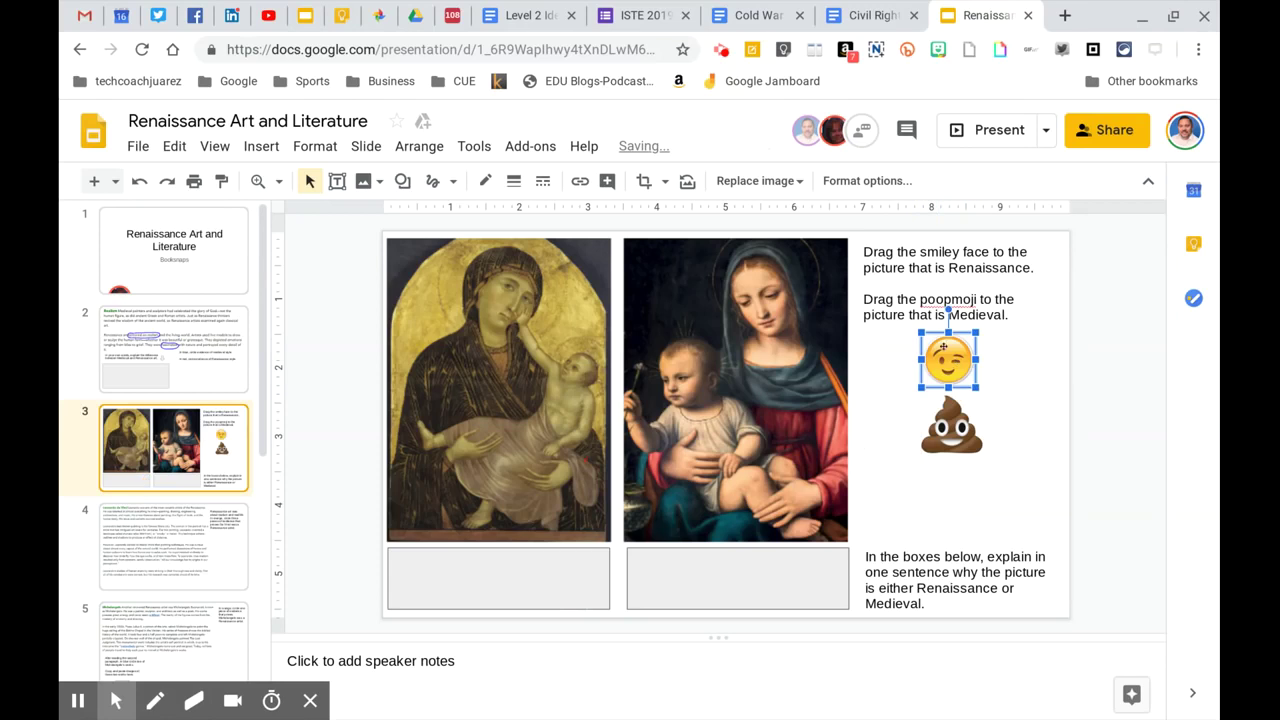
{"action": "mouse_move", "coordinate": [950, 425]}
{"action": "left_mouse_down"}
{"action": "mouse_move", "coordinate": [637, 563]}
{"action": "mouse_move", "coordinate": [523, 423]}
{"action": "mouse_move", "coordinate": [748, 463]}
{"action": "left_mouse_up"}
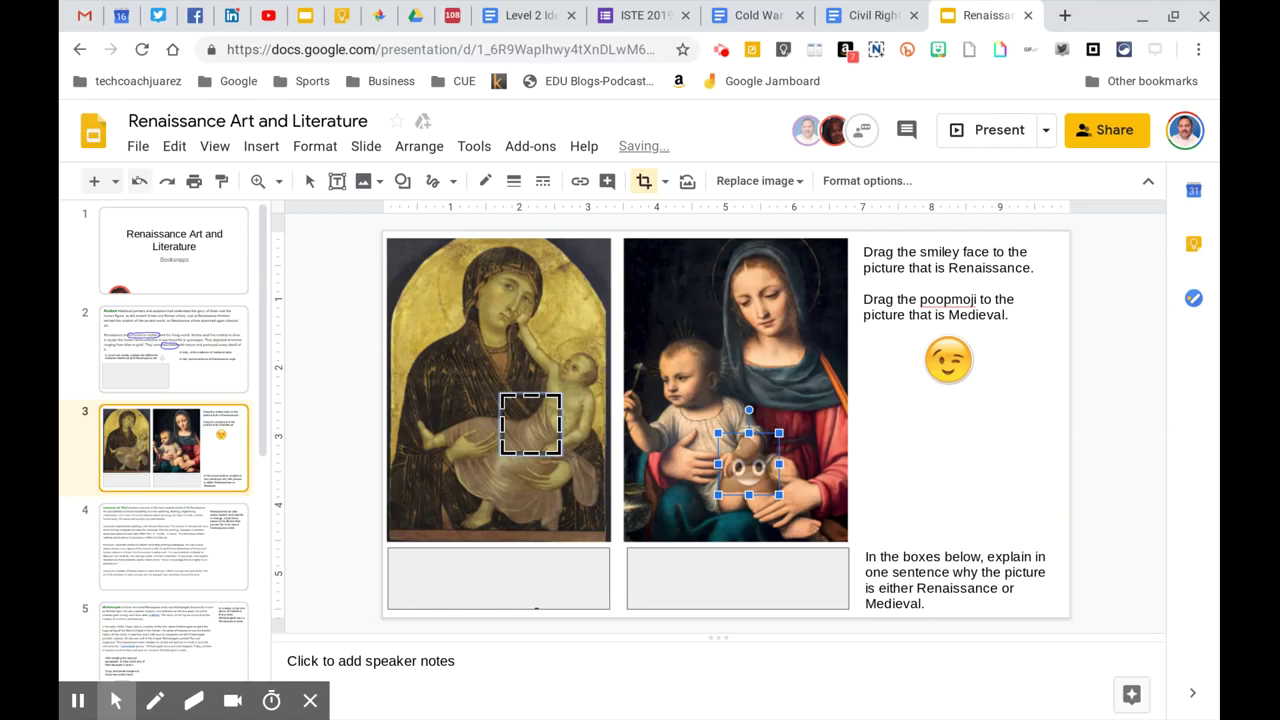
{"action": "left_click", "coordinate": [137, 182]}
{"action": "left_click", "coordinate": [137, 182]}
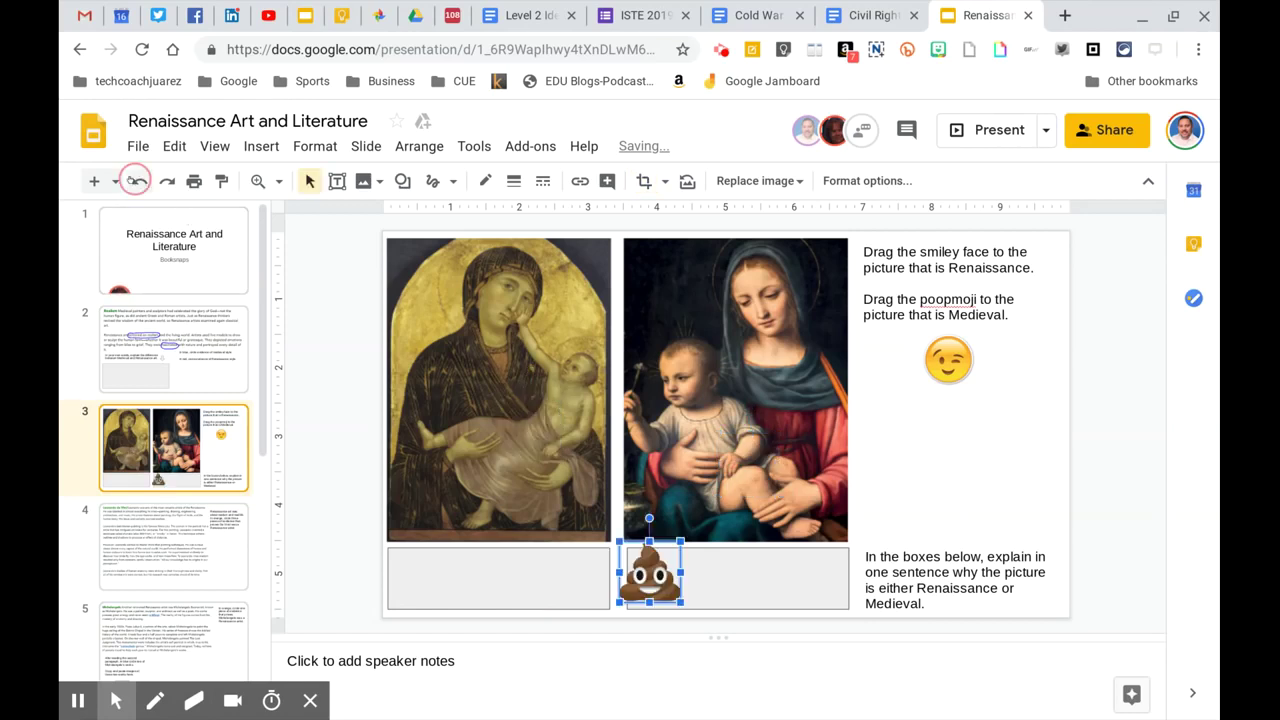
{"action": "left_click_drag", "start_coordinate": [953, 373], "coordinate": [956, 458]}
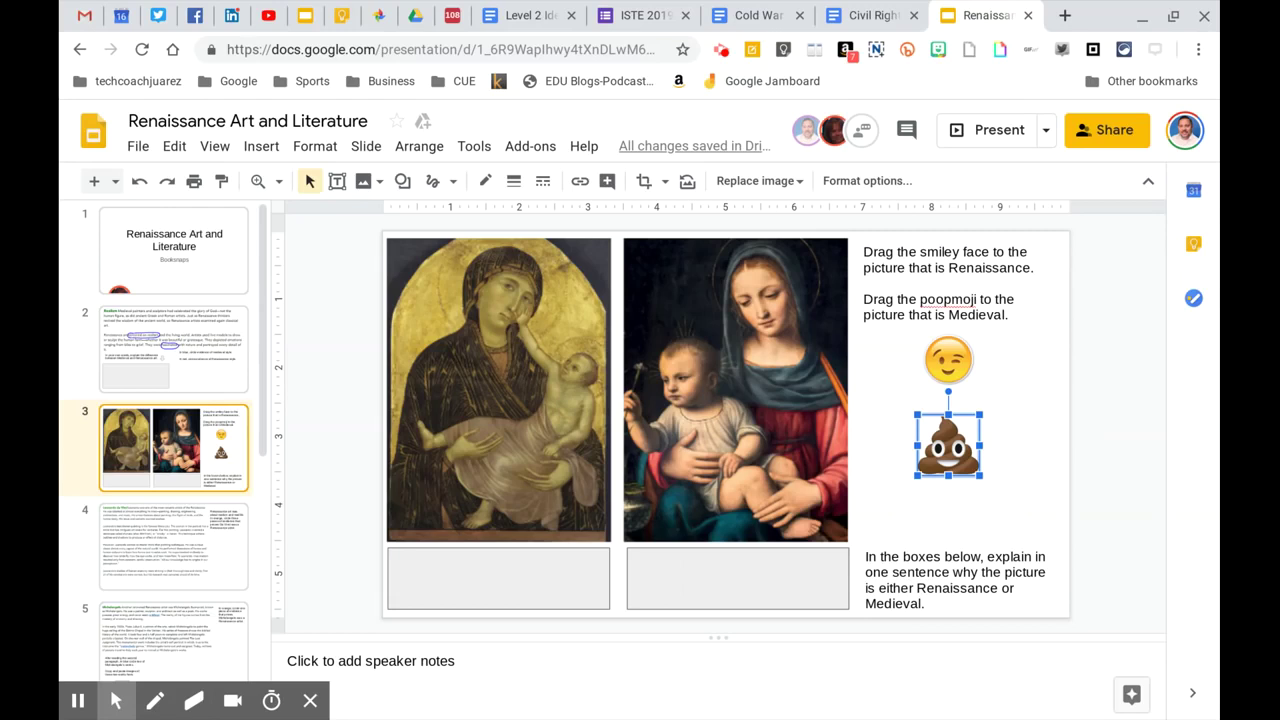
Step: Go past the Leonardo da Vinci slide to slide 5's Michelangelo reading in the filmstrip
{"action": "left_click", "coordinate": [172, 545]}
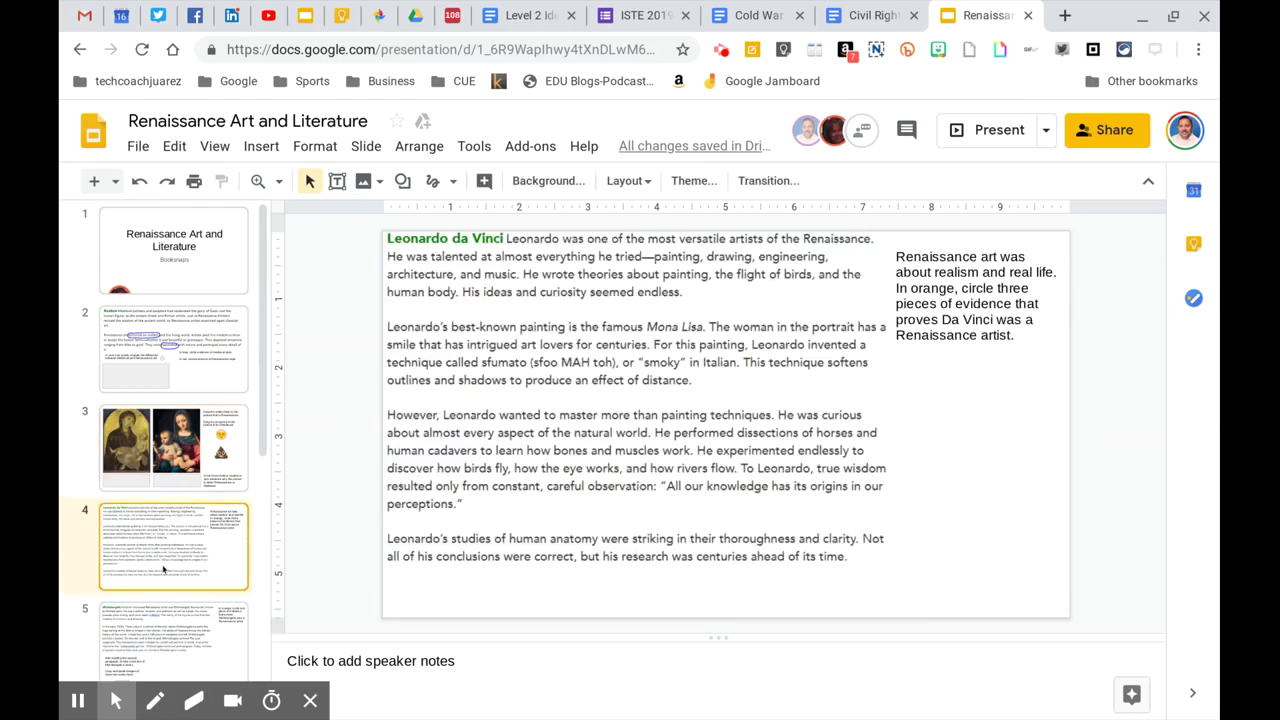
{"action": "scroll", "coordinate": [208, 487], "scroll_direction": "down", "scroll_amount": 3}
{"action": "left_click", "coordinate": [208, 487]}
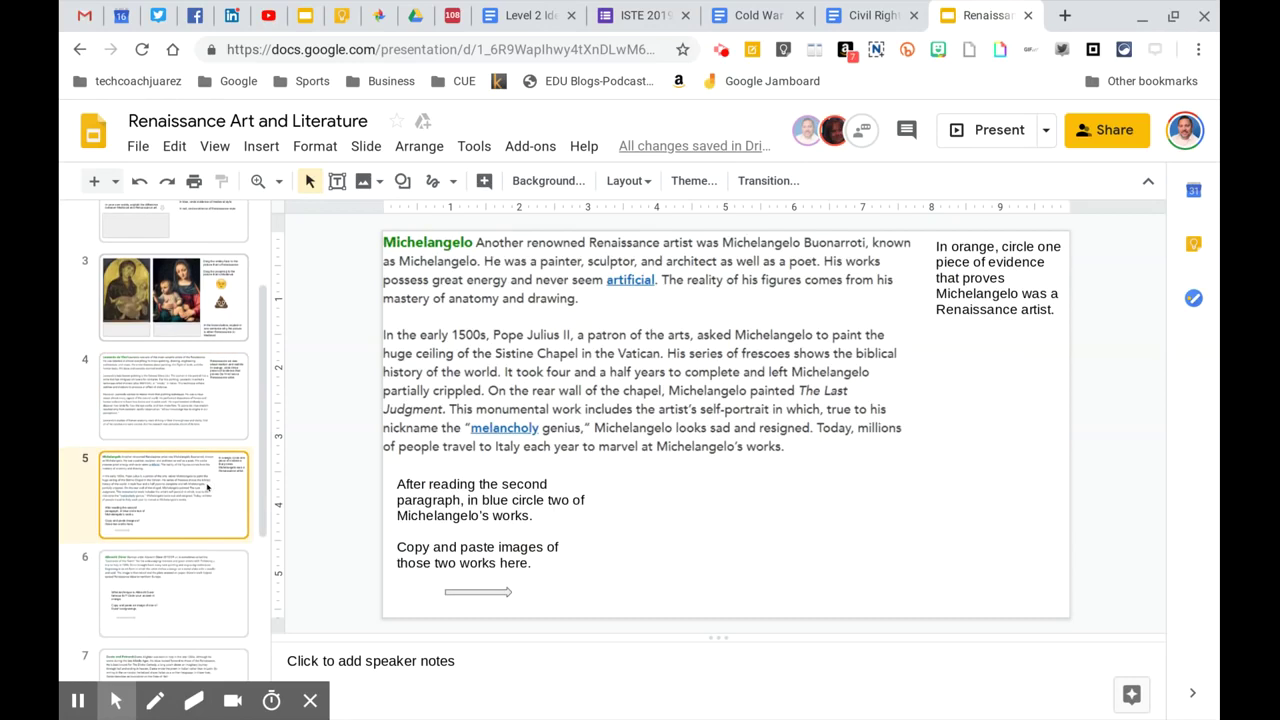
{"action": "scroll", "coordinate": [208, 487], "scroll_direction": "down", "scroll_amount": 1}
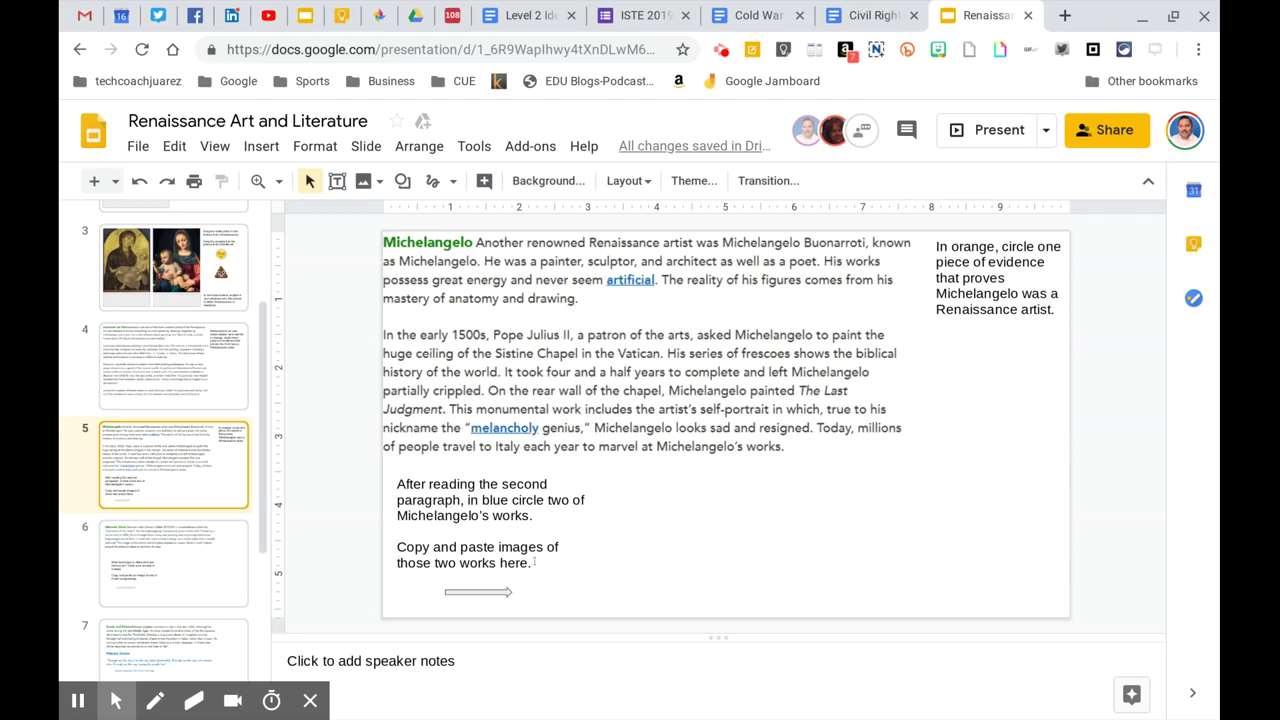
{"action": "left_click", "coordinate": [116, 700]}
{"action": "left_click", "coordinate": [363, 182]}
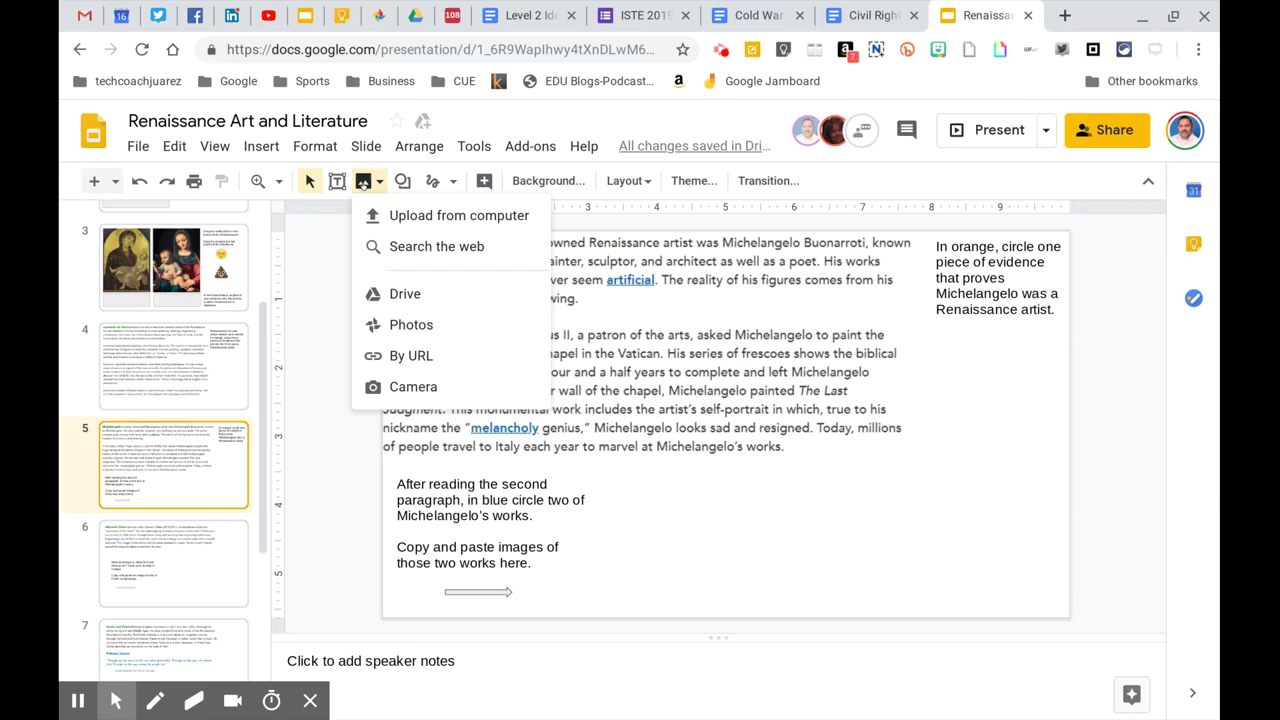
{"action": "left_click", "coordinate": [428, 245]}
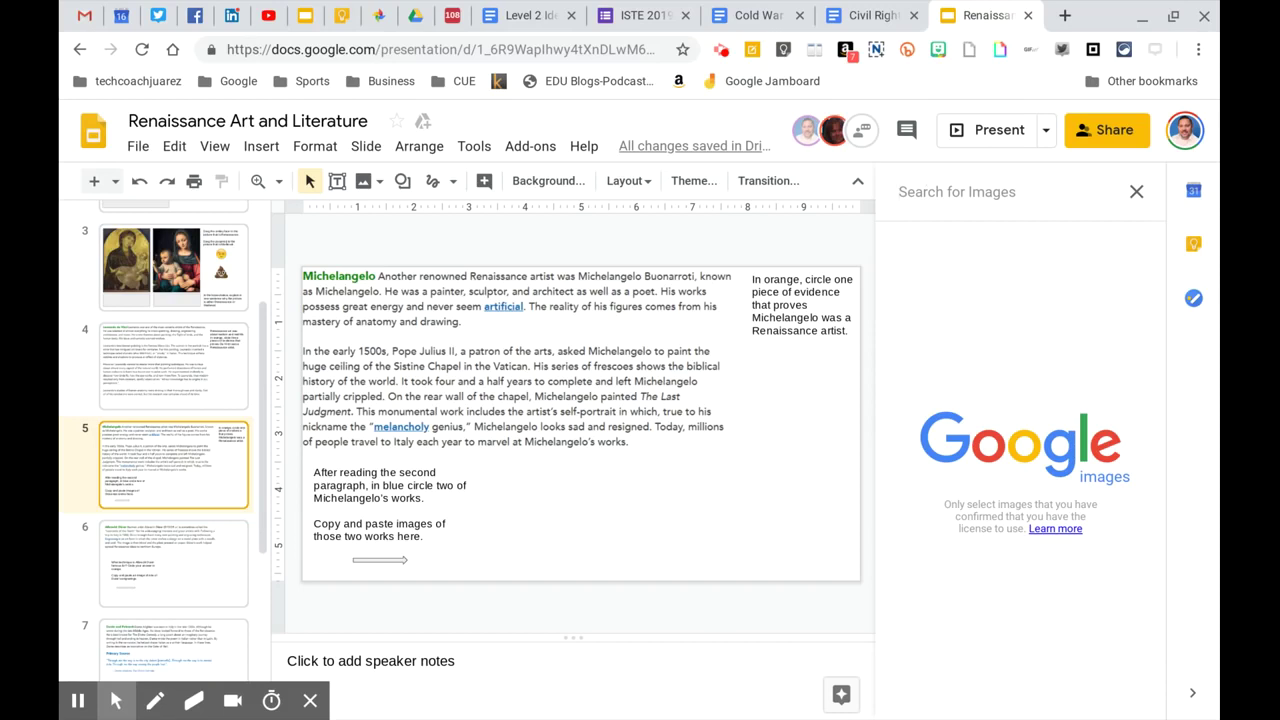
{"action": "type", "text": "michelango"}
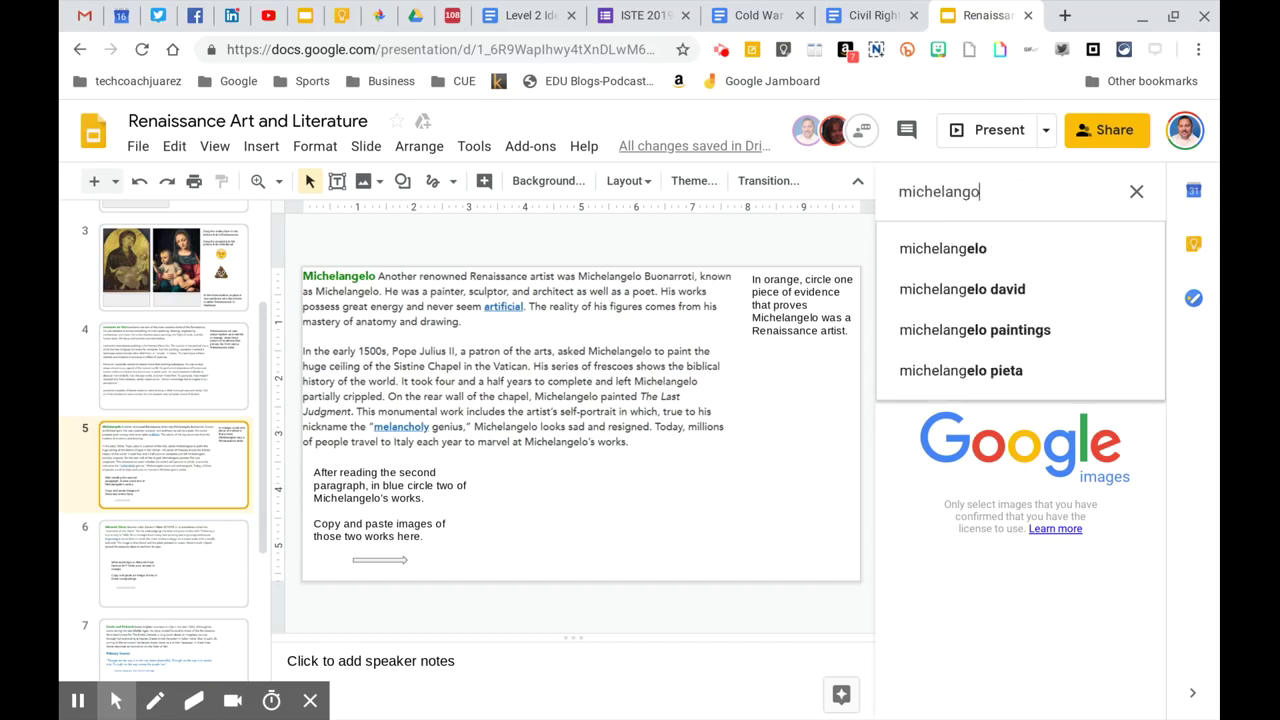
{"action": "left_click", "coordinate": [960, 247]}
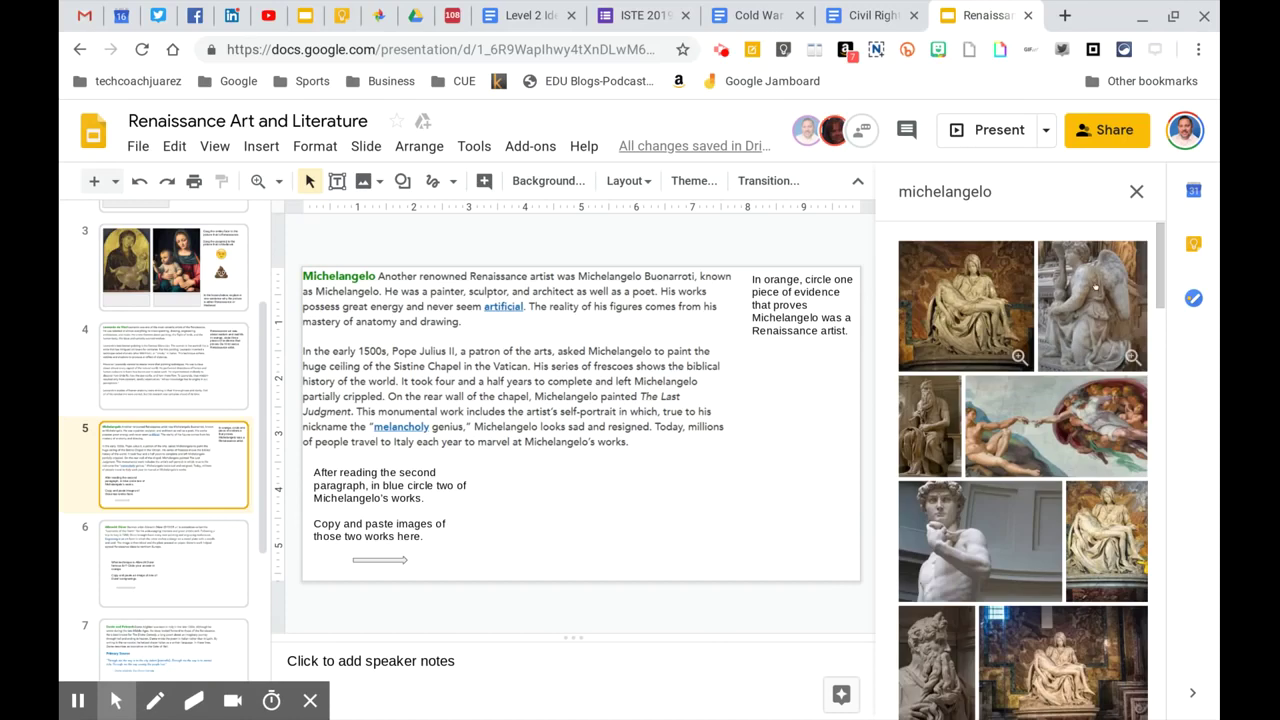
{"action": "left_click", "coordinate": [1095, 287]}
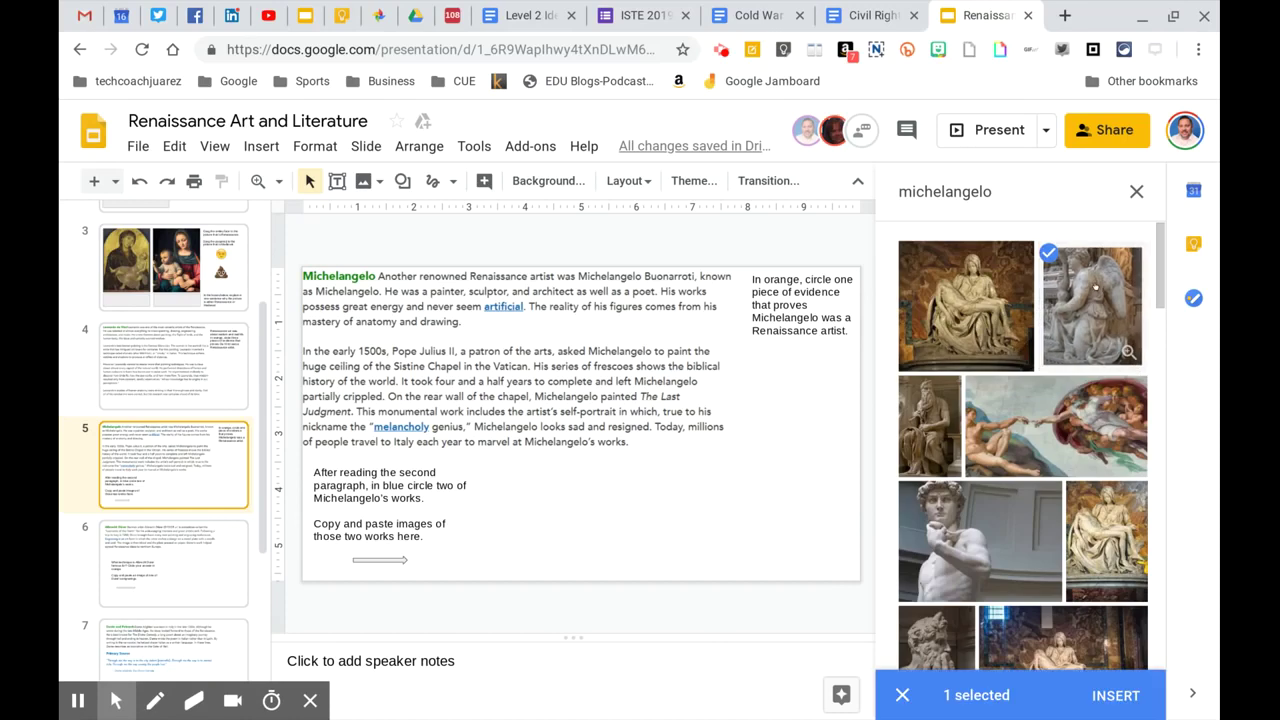
{"action": "left_click", "coordinate": [1113, 695]}
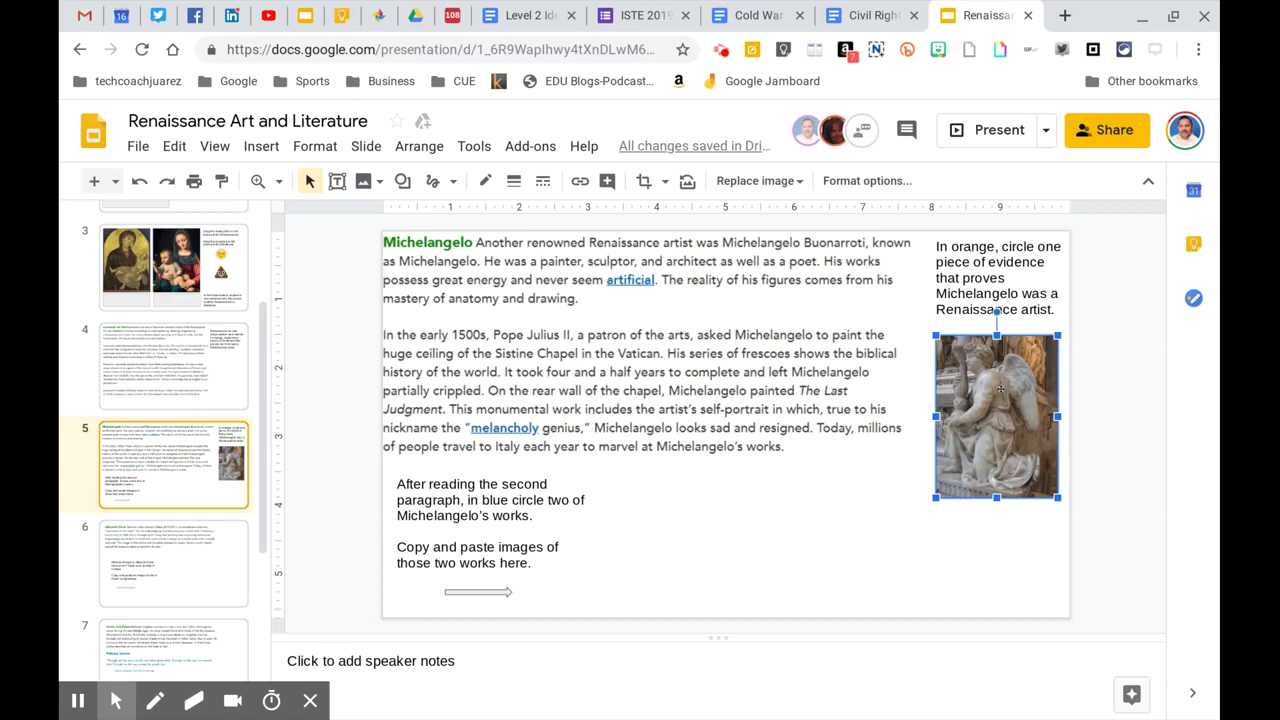
{"action": "key", "text": "Delete"}
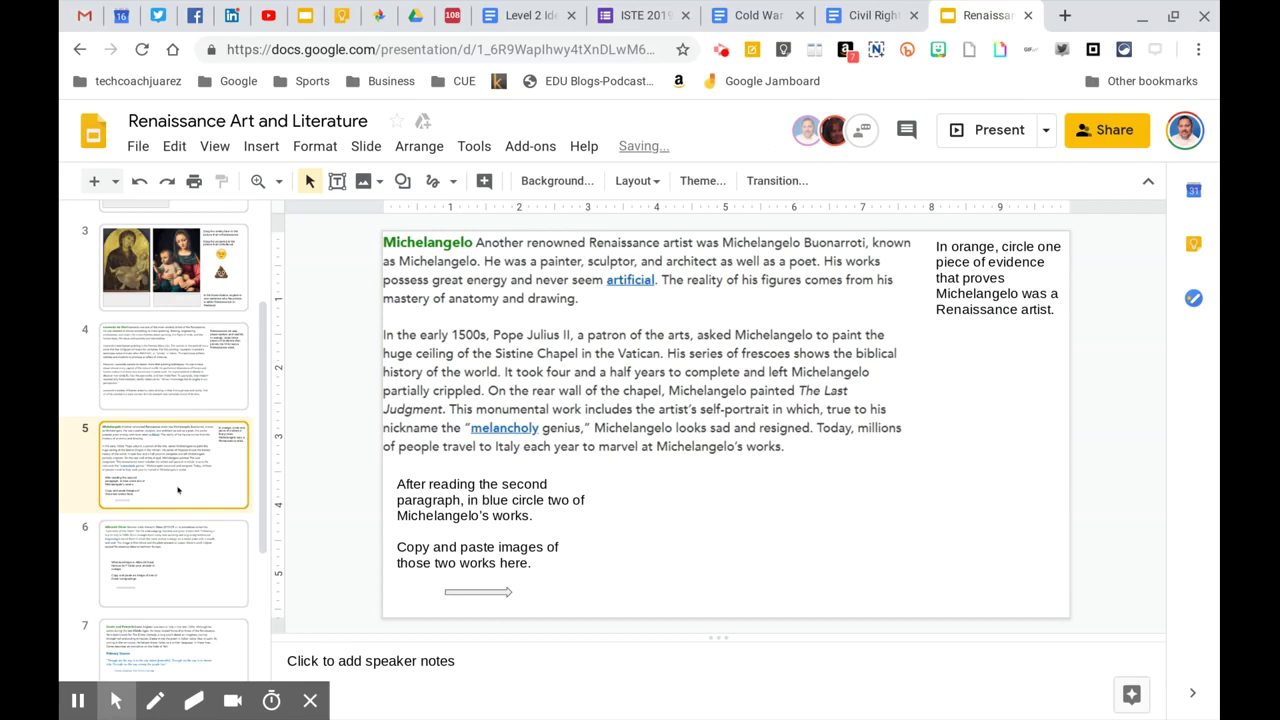
Step: Open slide 6's Albrecht Dürer reading and scroll through its text
{"action": "left_click", "coordinate": [167, 545]}
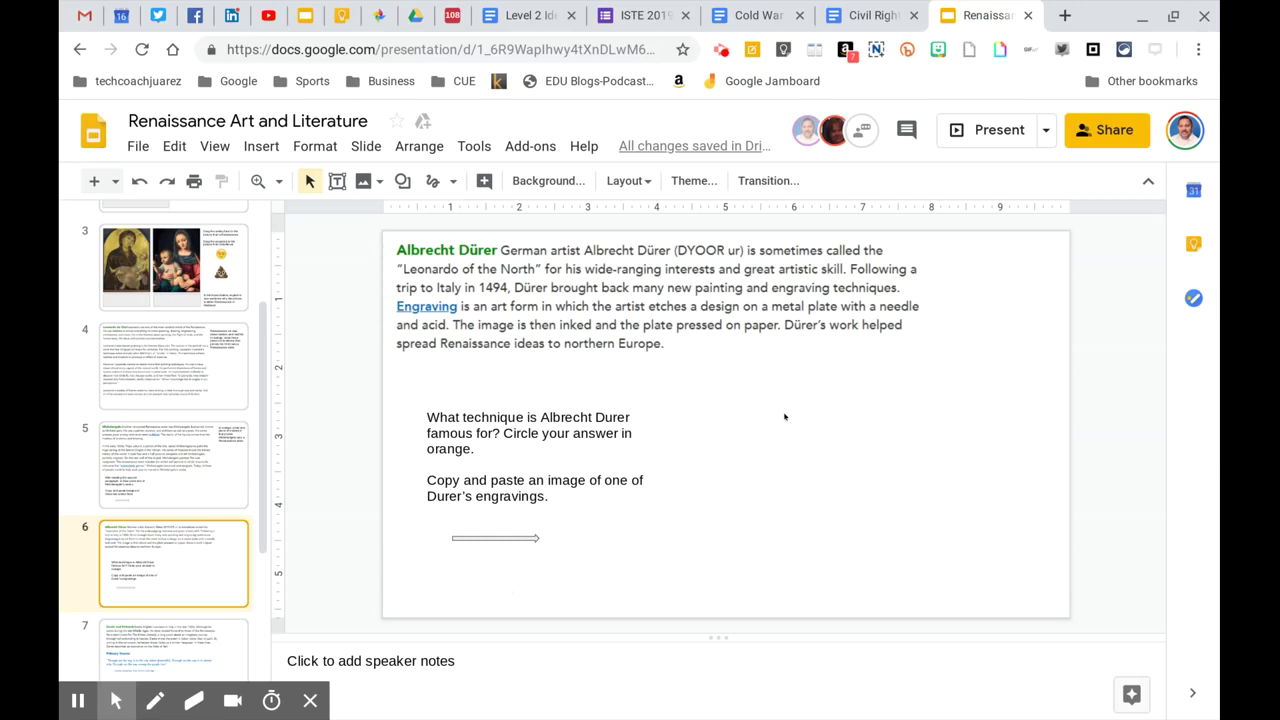
{"action": "scroll", "coordinate": [176, 565], "scroll_direction": "down", "scroll_amount": 3}
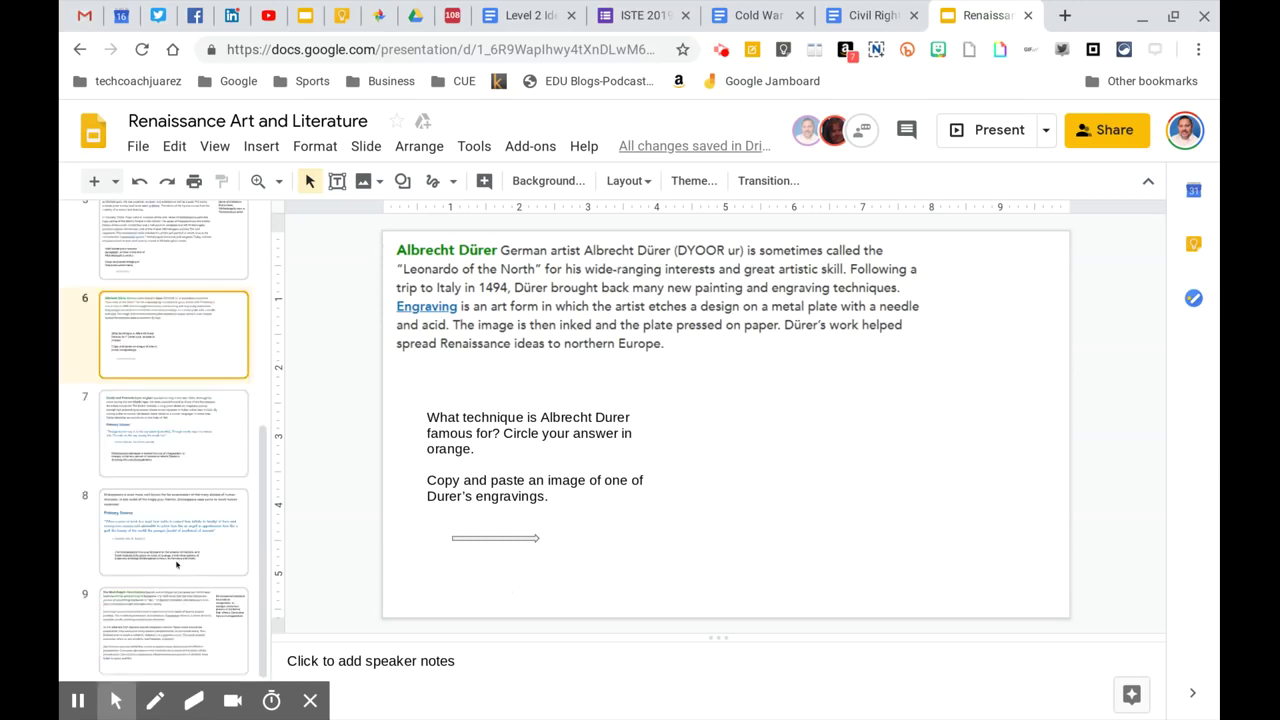
{"action": "scroll", "coordinate": [176, 565], "scroll_direction": "up", "scroll_amount": 5}
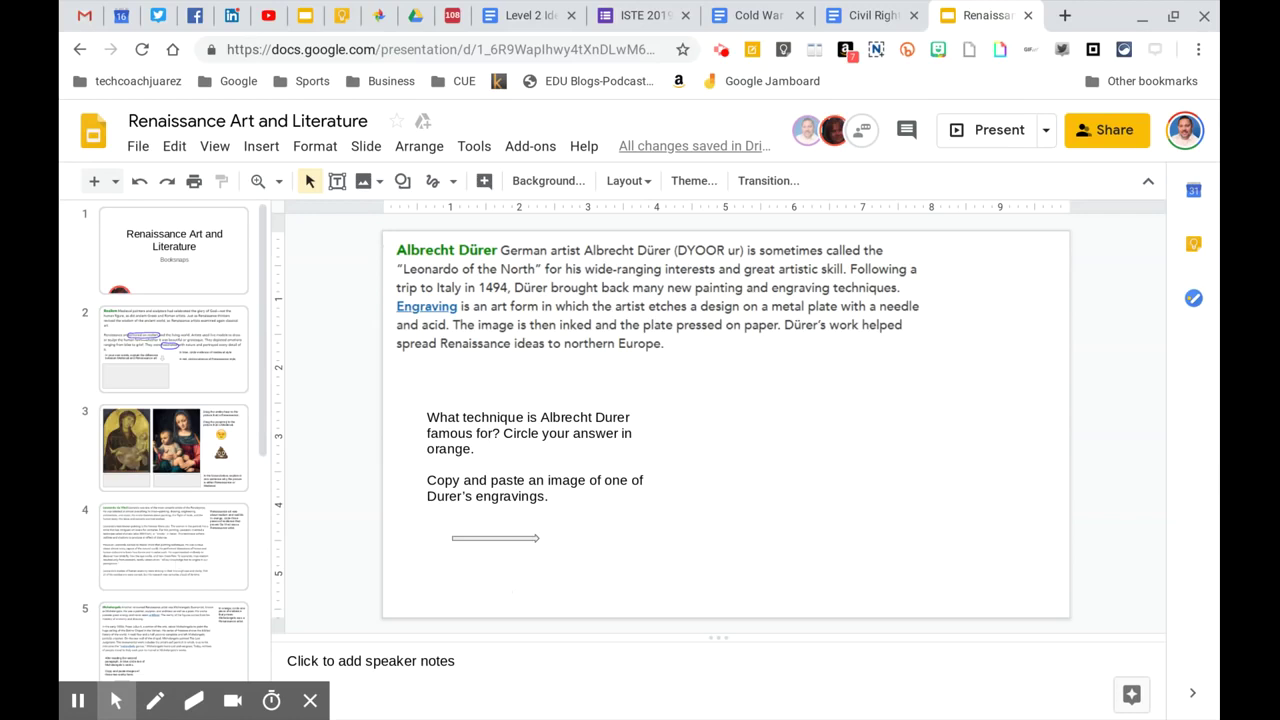